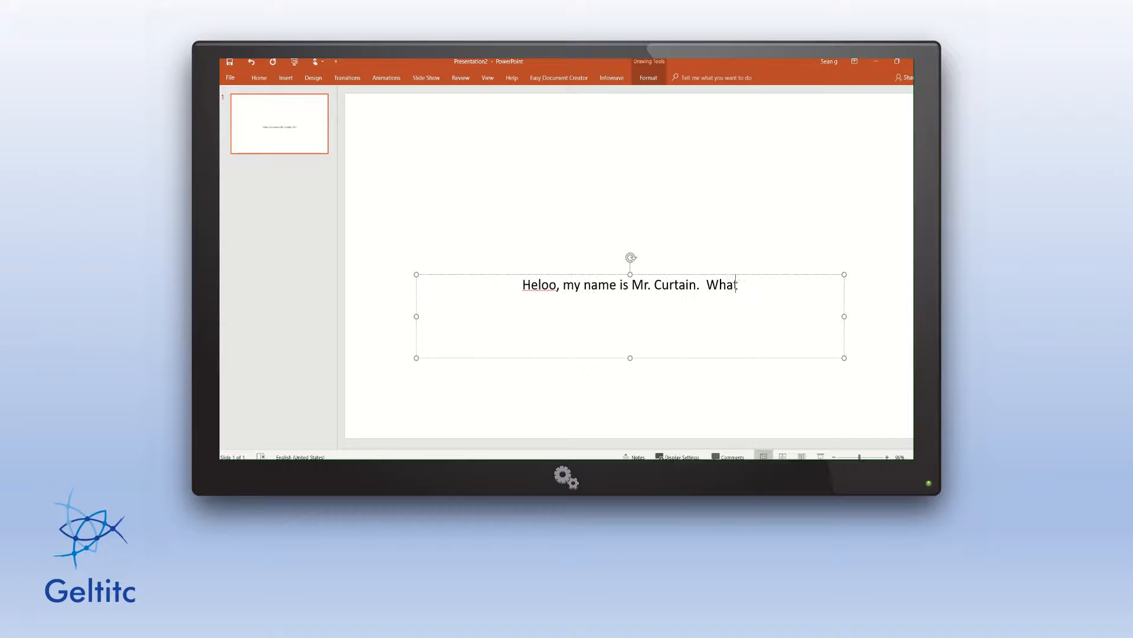
# Finish the greeting with 'at's your name?' and correct the misspelled 'Heloo' to 'Hello'.
pyautogui.write("'s")
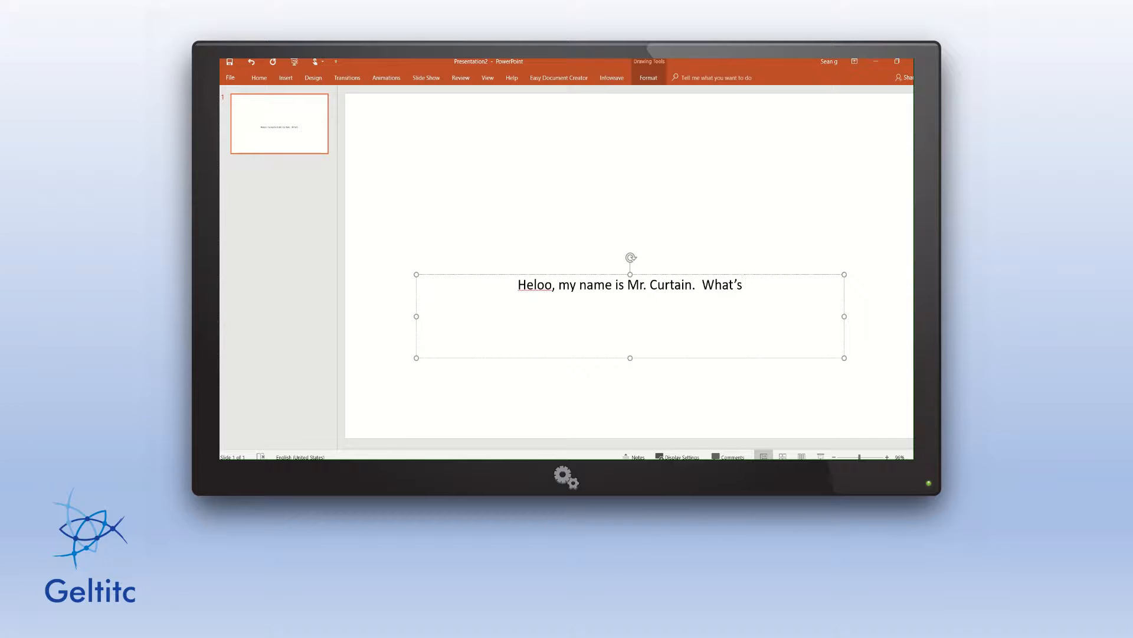
pyautogui.write(' your name')
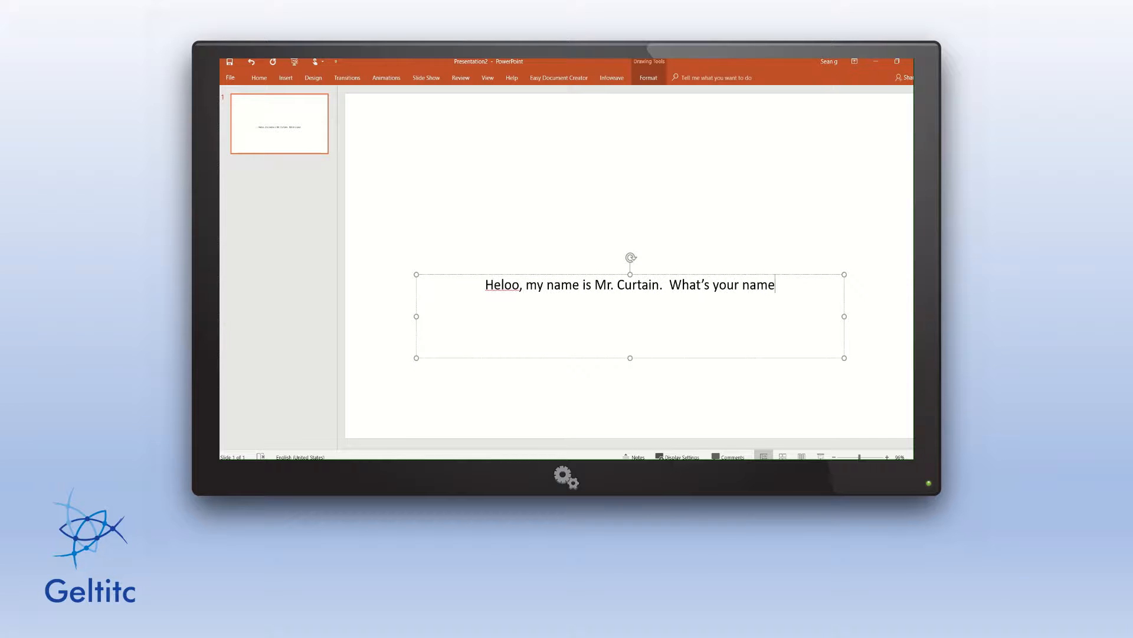
pyautogui.write('?')
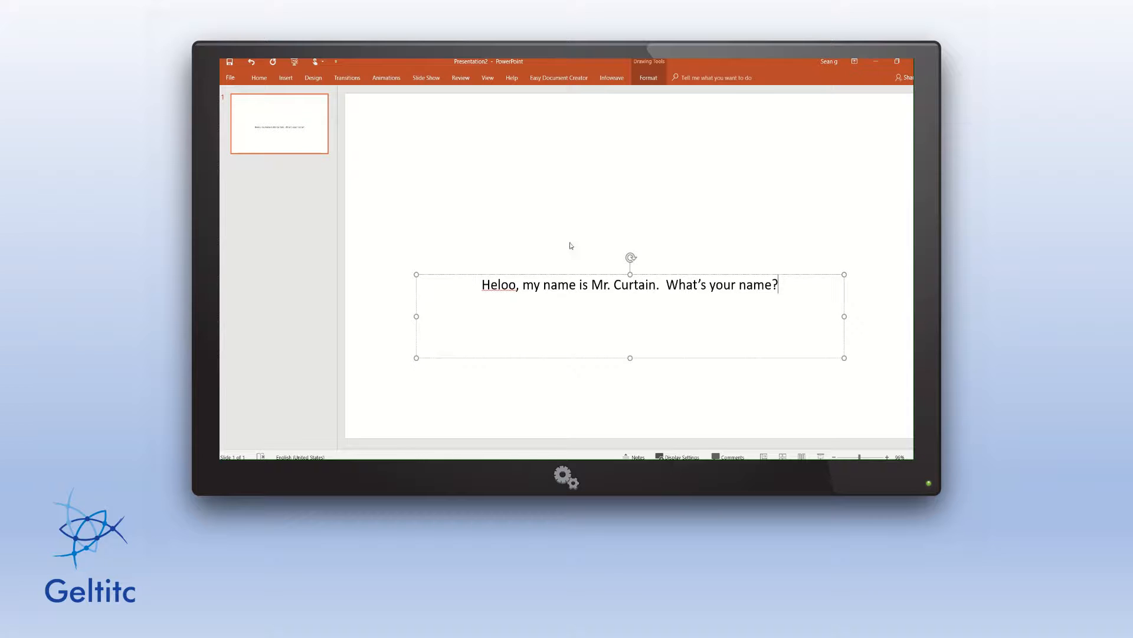
pyautogui.rightClick(507, 286)
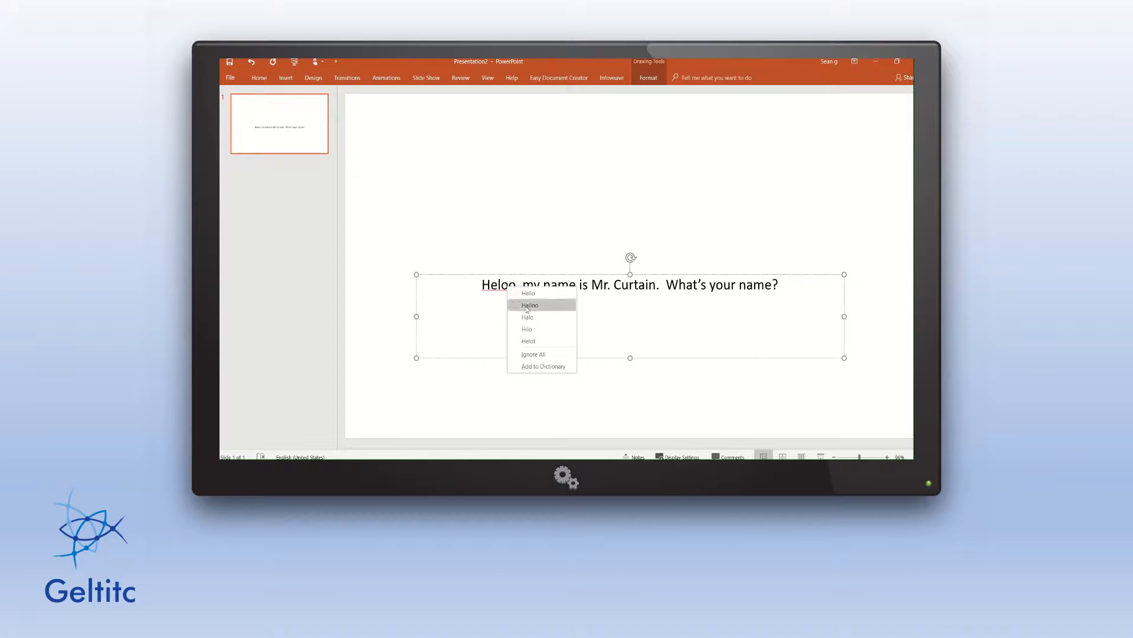
pyautogui.click(535, 294)
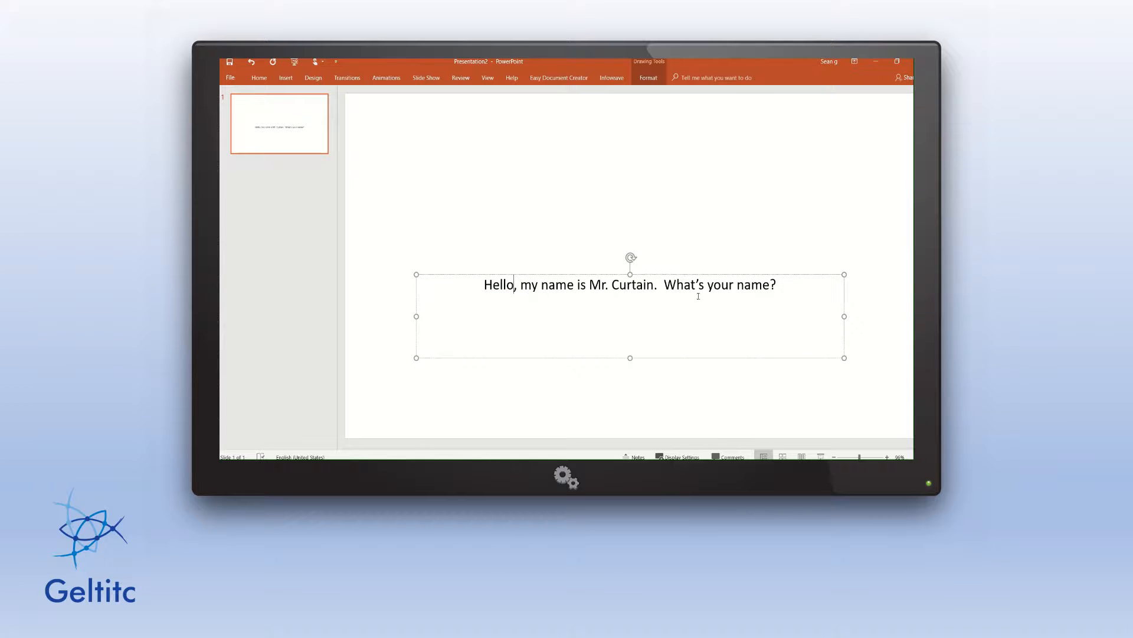
# Set the whole greeting line in the Freestyle Script font.
pyautogui.moveTo(797, 295); pyautogui.dragTo(469, 281)
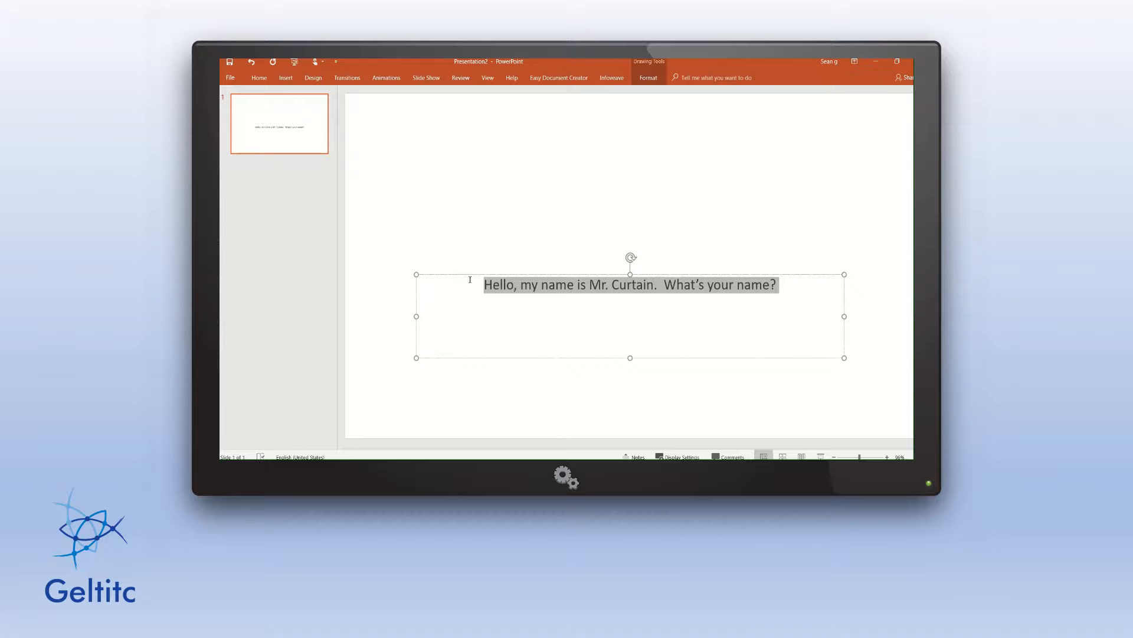
pyautogui.click(495, 253)
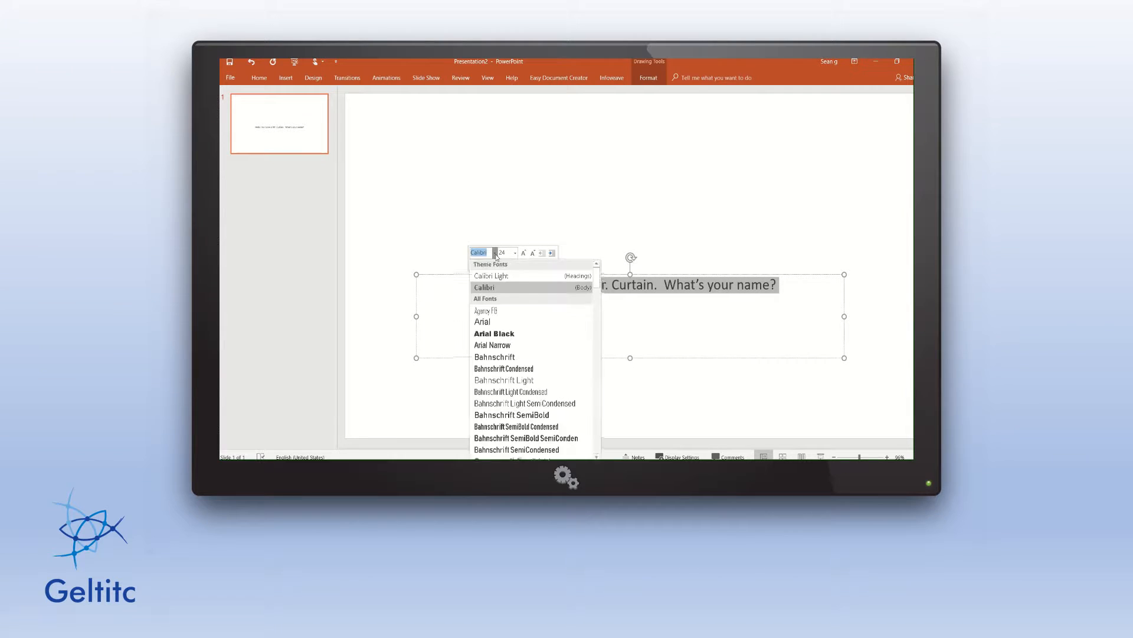
pyautogui.scroll(-8, 524, 369)
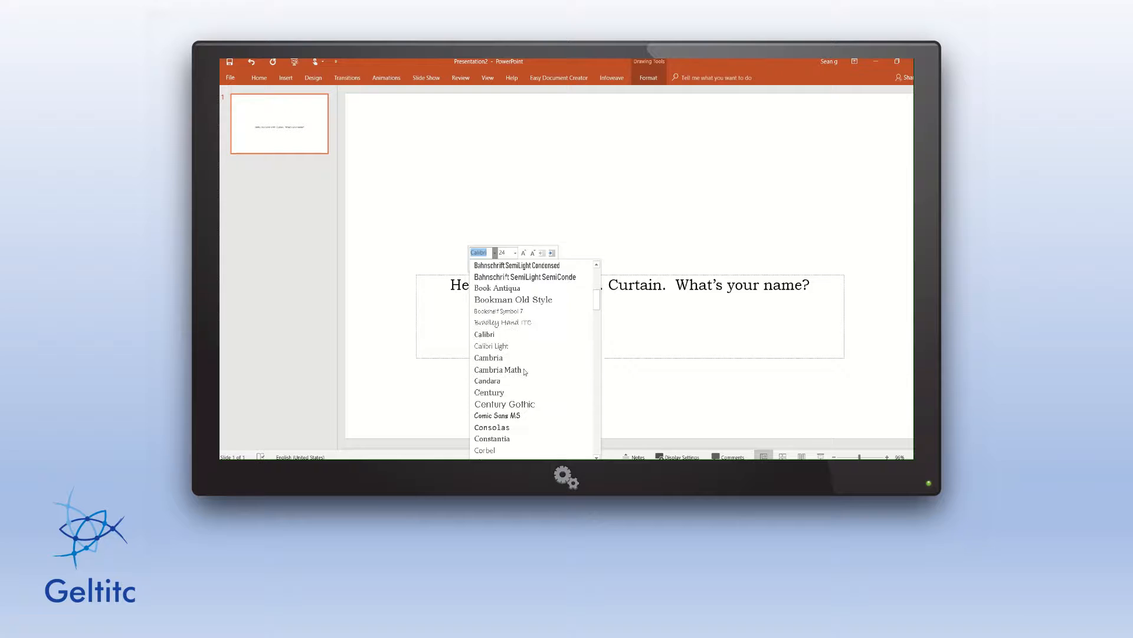
pyautogui.scroll(-4, 524, 372)
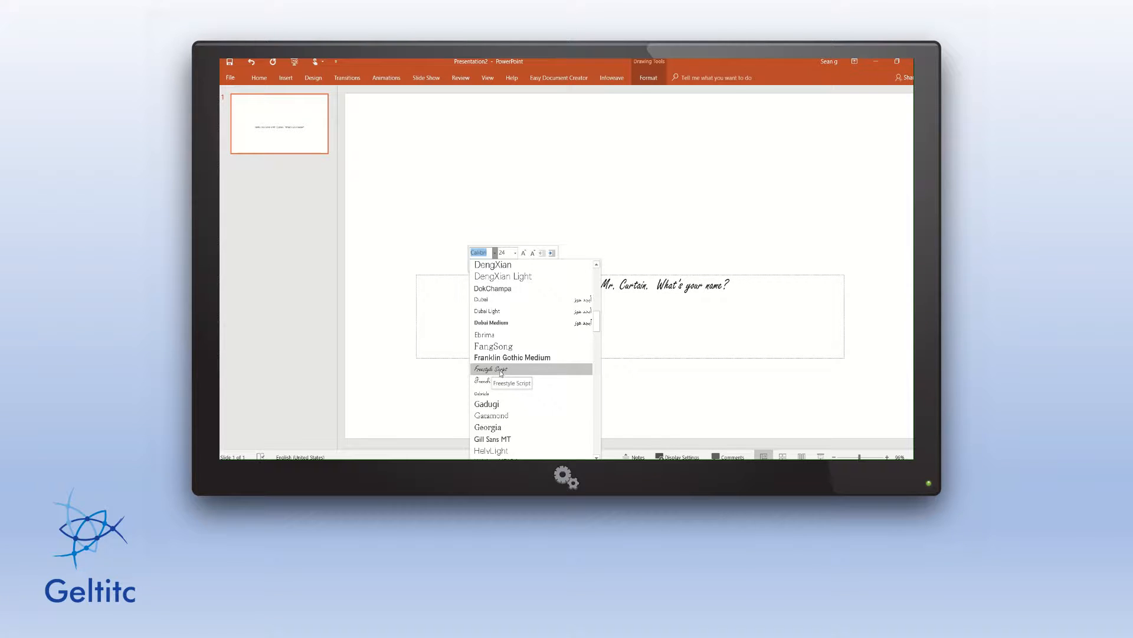
pyautogui.click(501, 370)
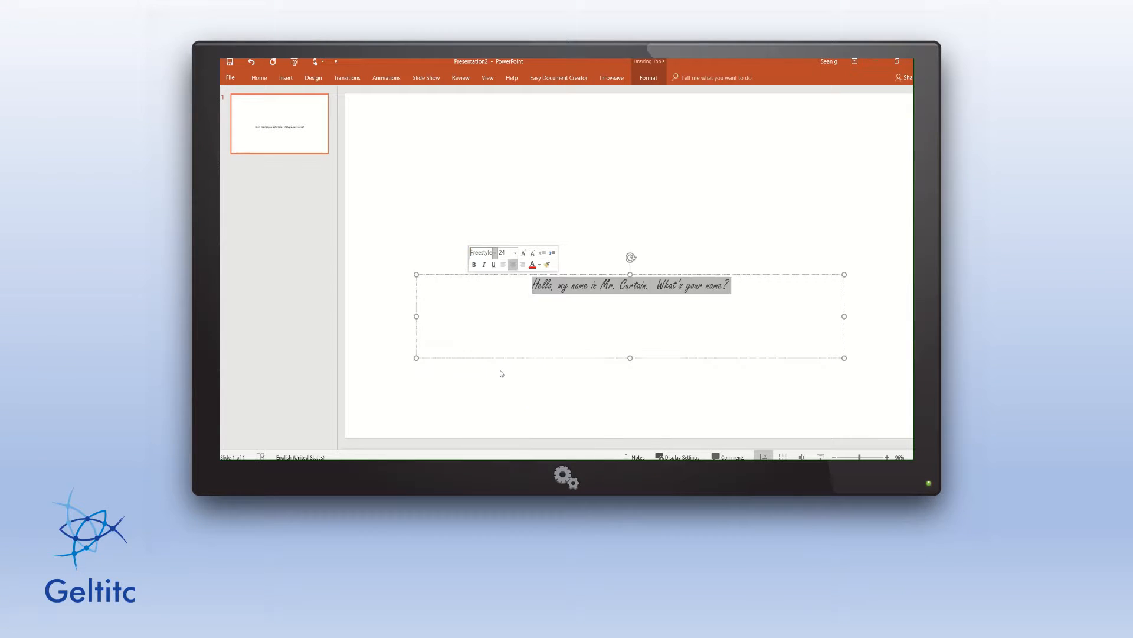
# Enlarge the greeting to 48 pt and widen its text box so it fits on one line.
pyautogui.click(523, 253)
pyautogui.click(523, 253)
pyautogui.click(523, 253)
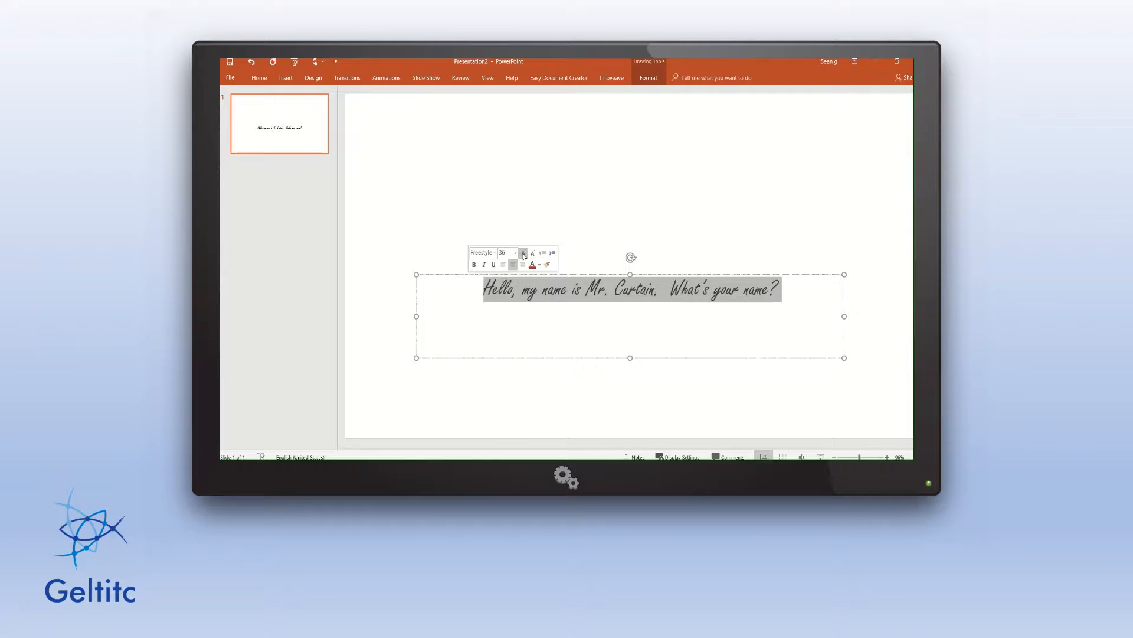
pyautogui.click(523, 253)
pyautogui.click(523, 253)
pyautogui.click(523, 253)
pyautogui.click(523, 254)
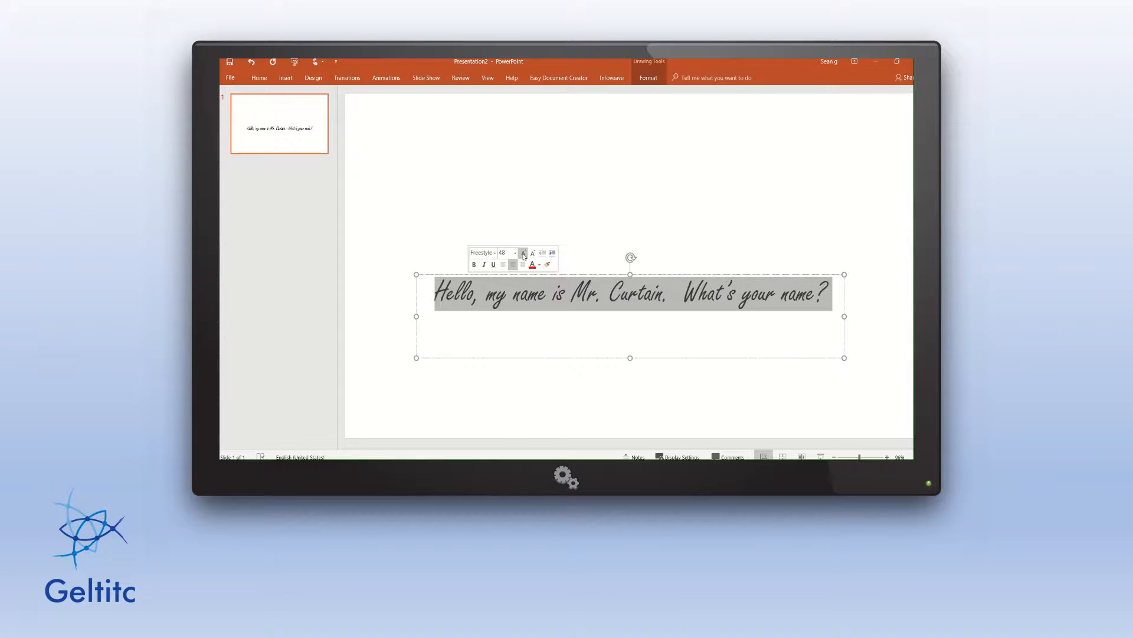
pyautogui.click(523, 253)
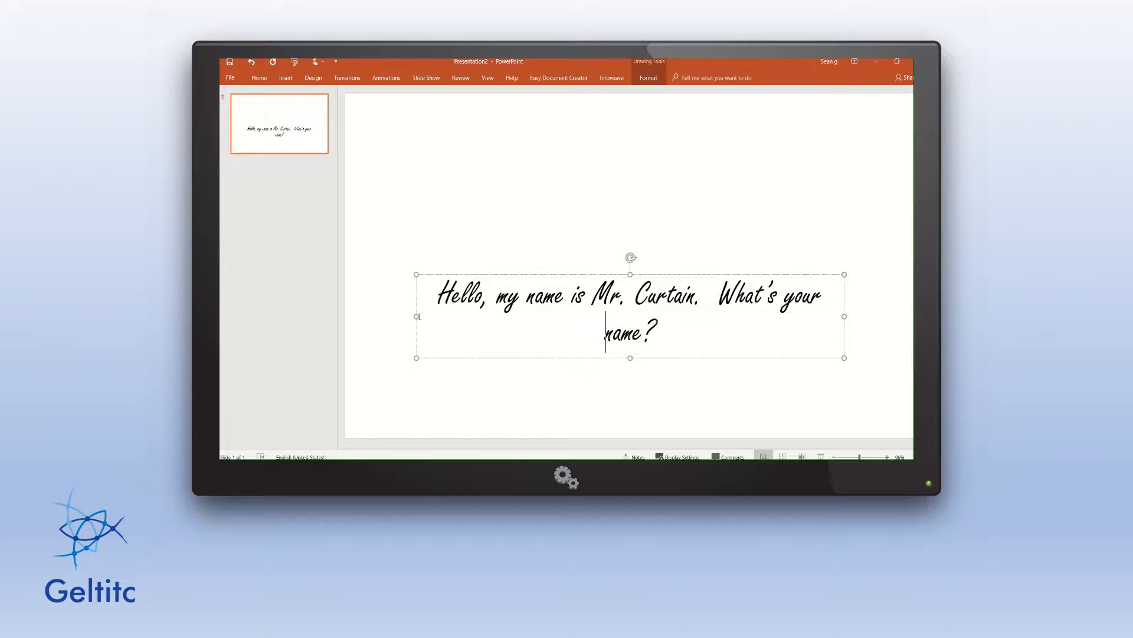
pyautogui.moveTo(416, 318); pyautogui.dragTo(392, 318)
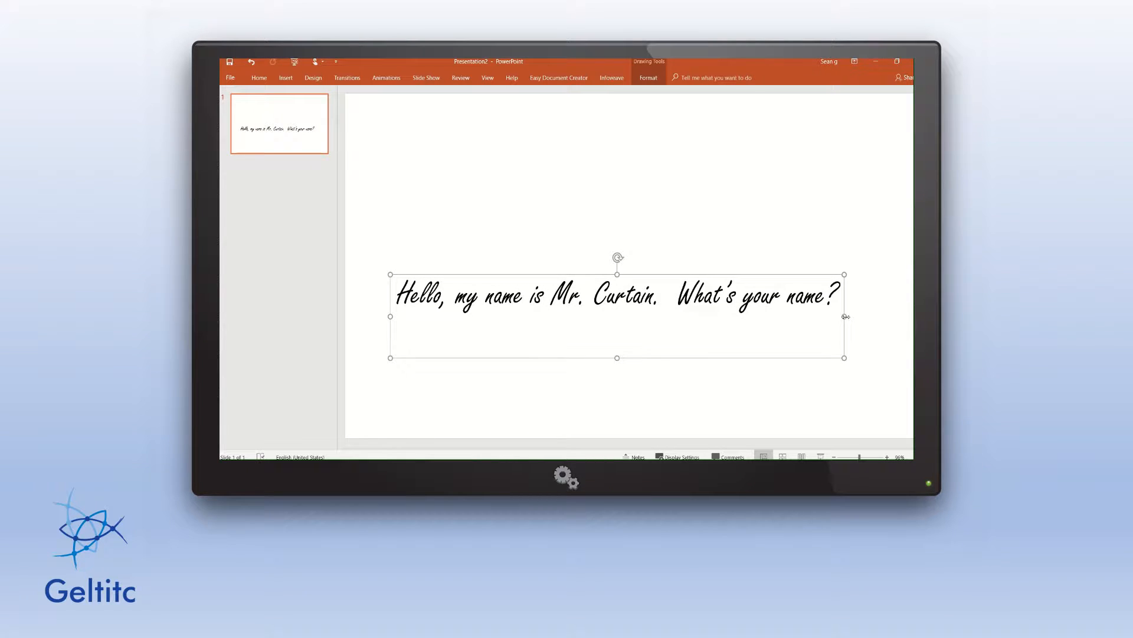
pyautogui.moveTo(844, 314); pyautogui.dragTo(852, 314)
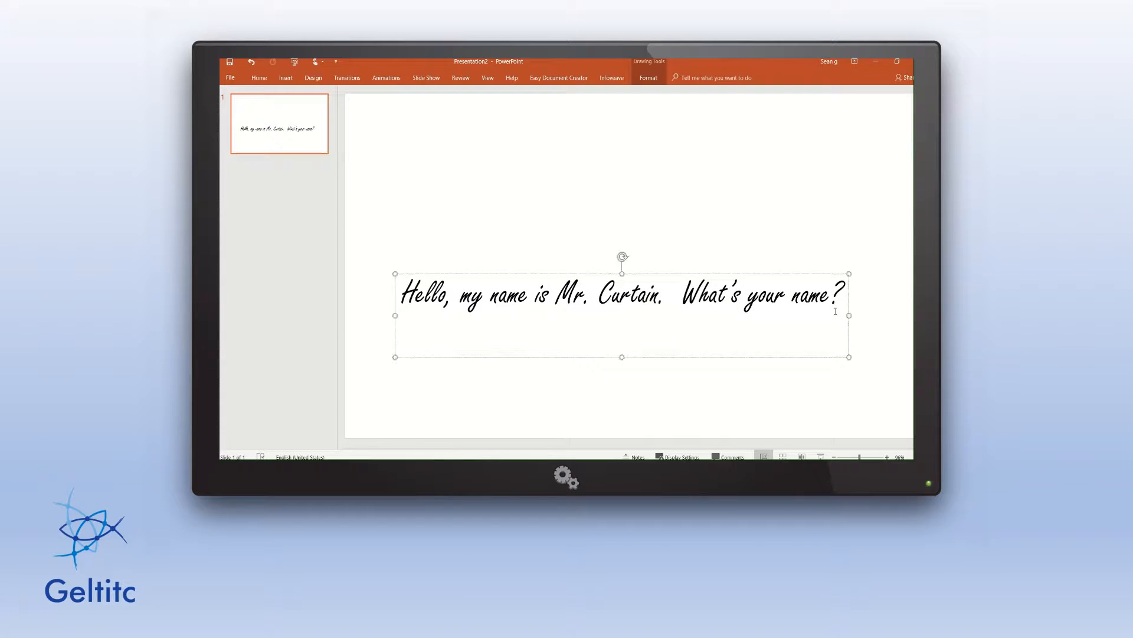
pyautogui.click(664, 379)
# Apply the Appear entrance animation to the greeting text box.
pyautogui.click(621, 301)
pyautogui.click(669, 307)
pyautogui.click(387, 78)
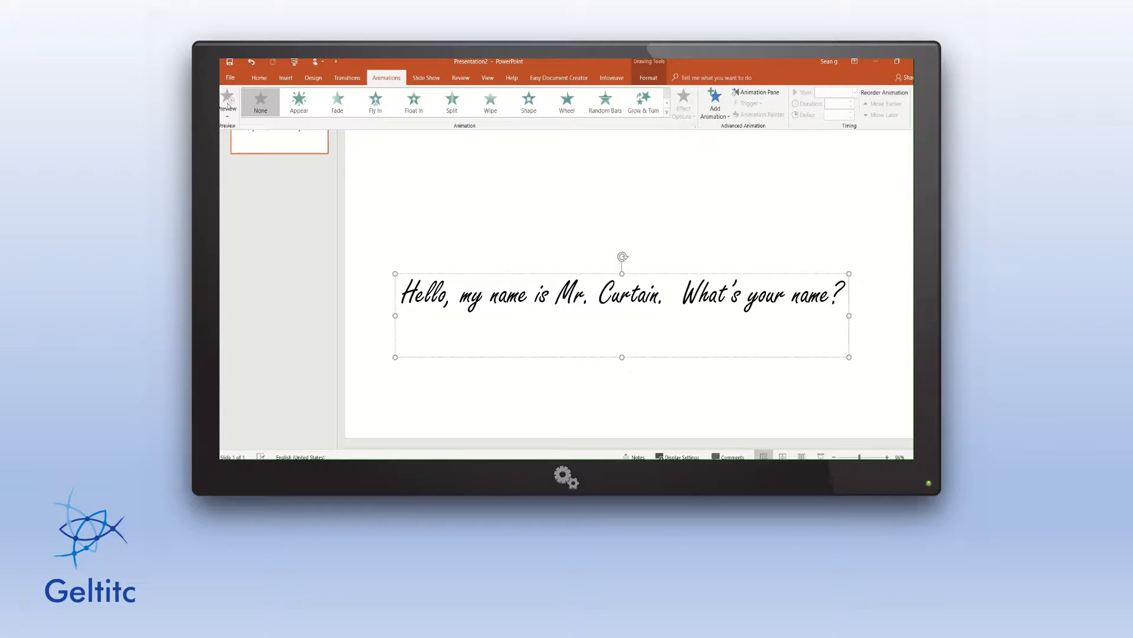
pyautogui.click(304, 102)
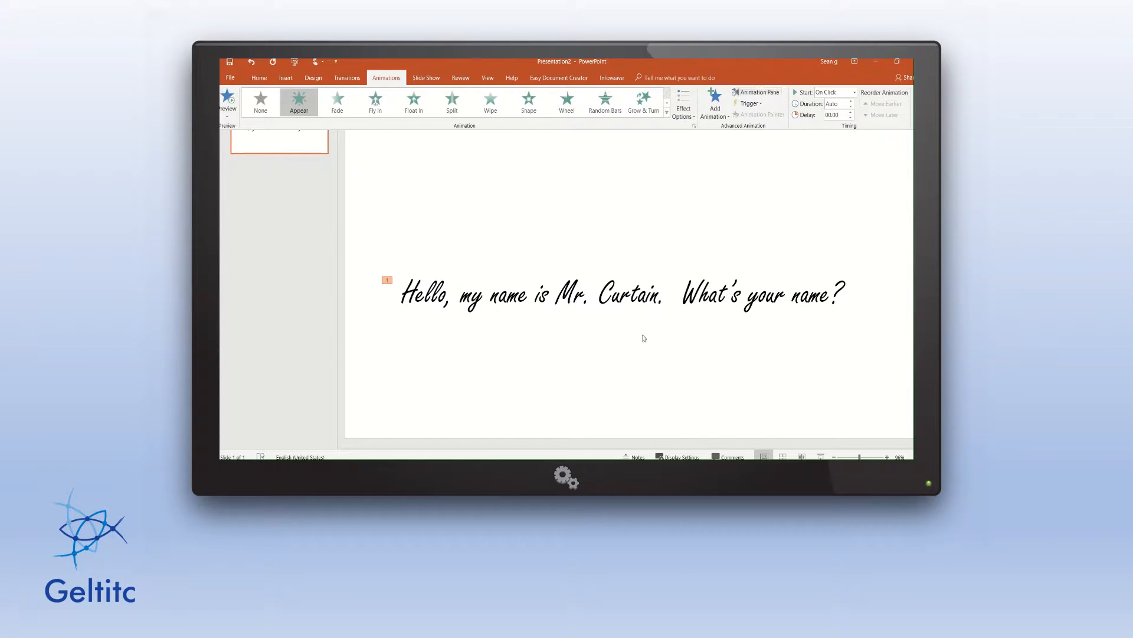
# Show the Animation Pane listing the greeting's Appear effect.
pyautogui.click(653, 309)
pyautogui.click(652, 309)
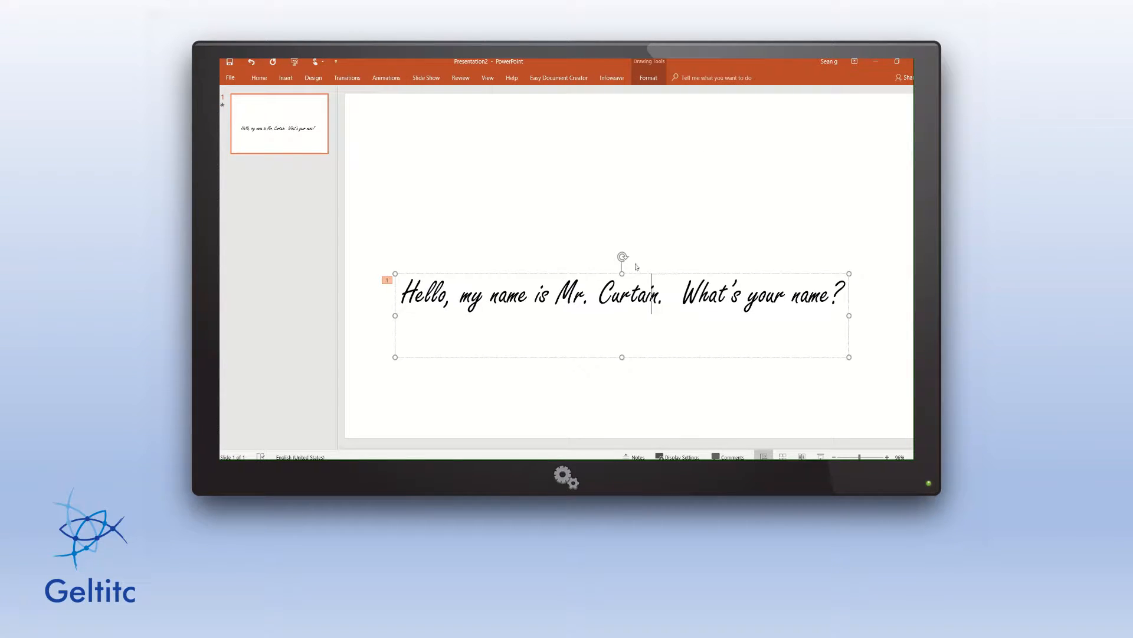
pyautogui.click(381, 78)
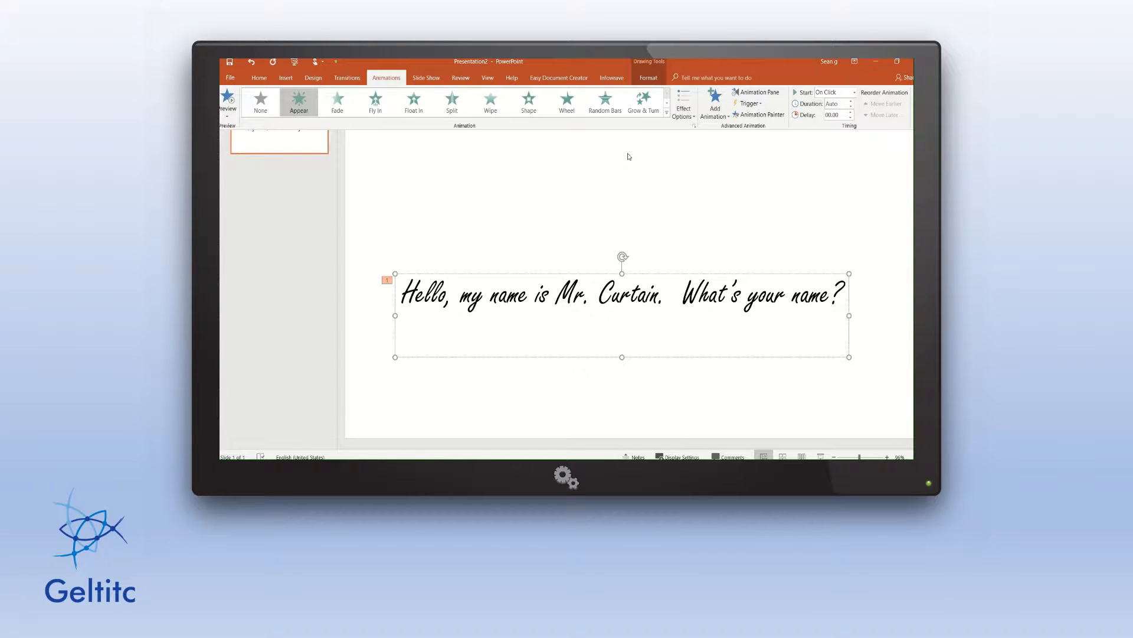
pyautogui.click(759, 93)
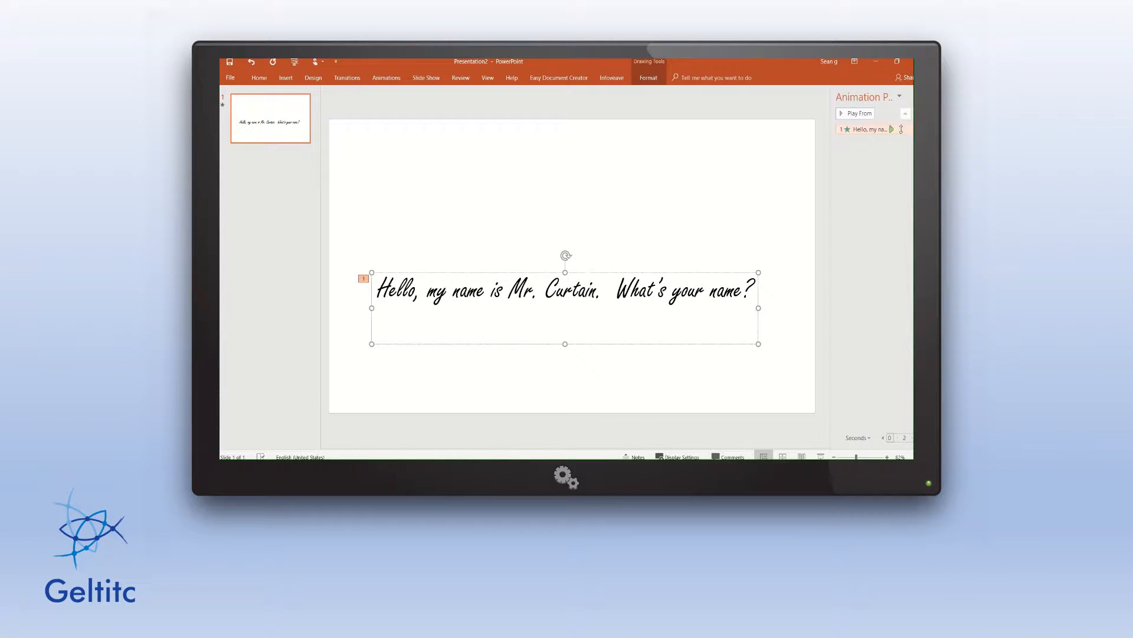
# Set the greeting's Appear animation to Start With Previous.
pyautogui.click(909, 128)
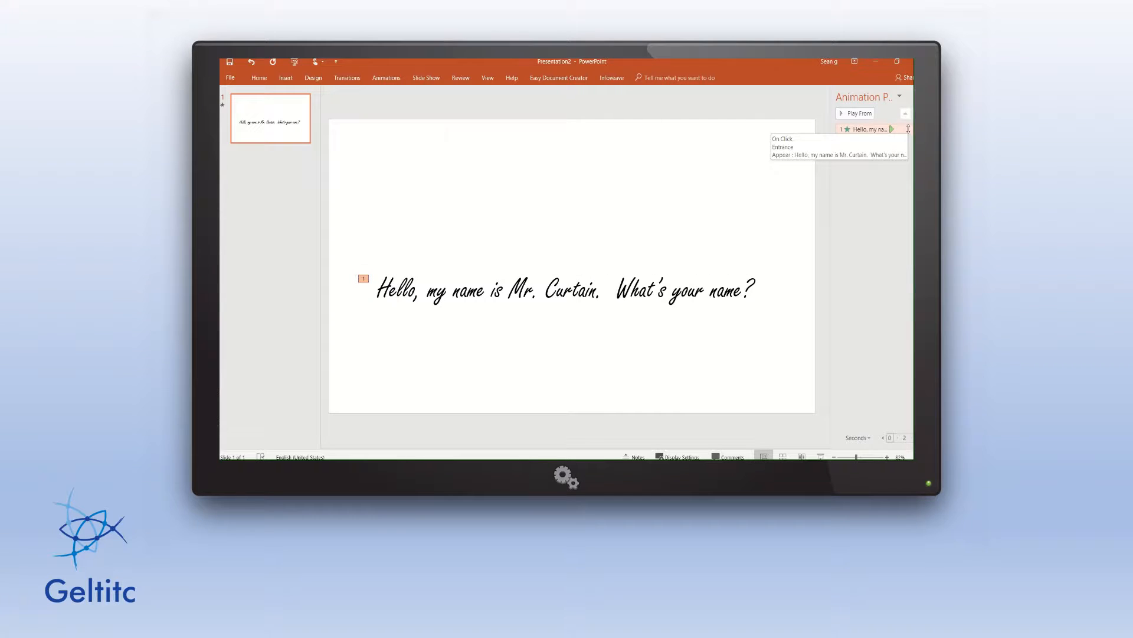
pyautogui.click(913, 130)
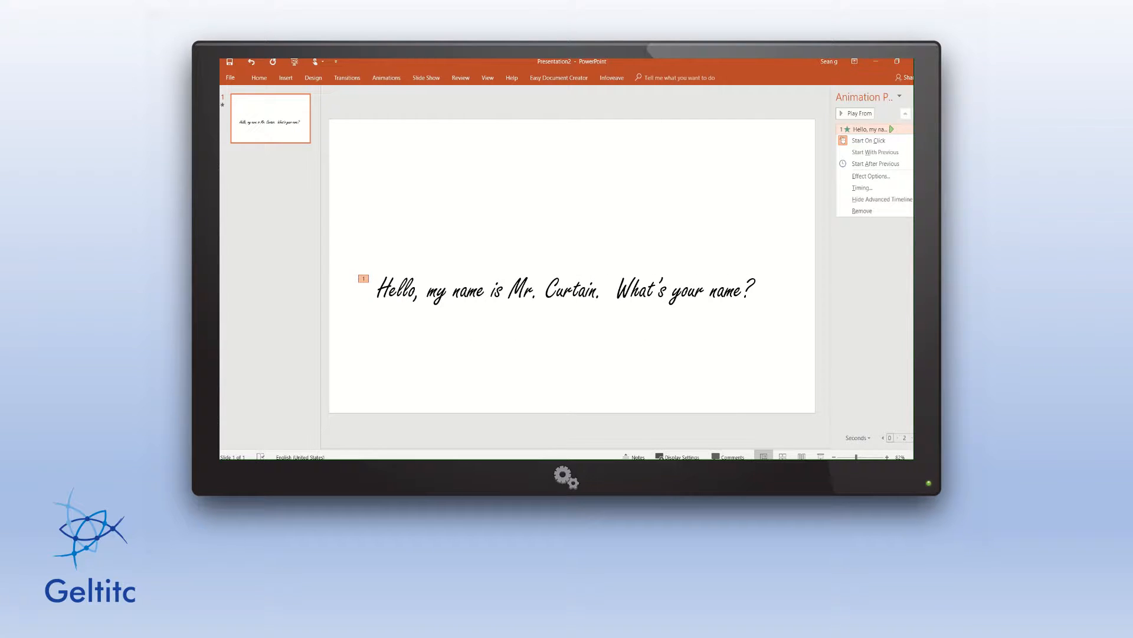
pyautogui.click(891, 153)
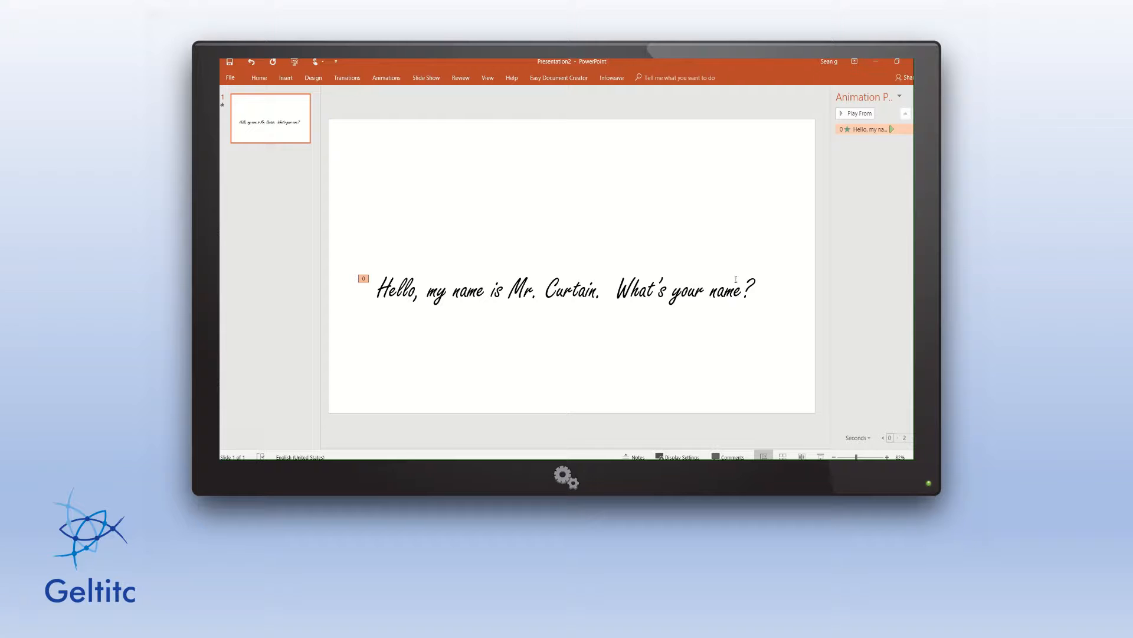
# Open Format Text Effects for the greeting text.
pyautogui.click(712, 292)
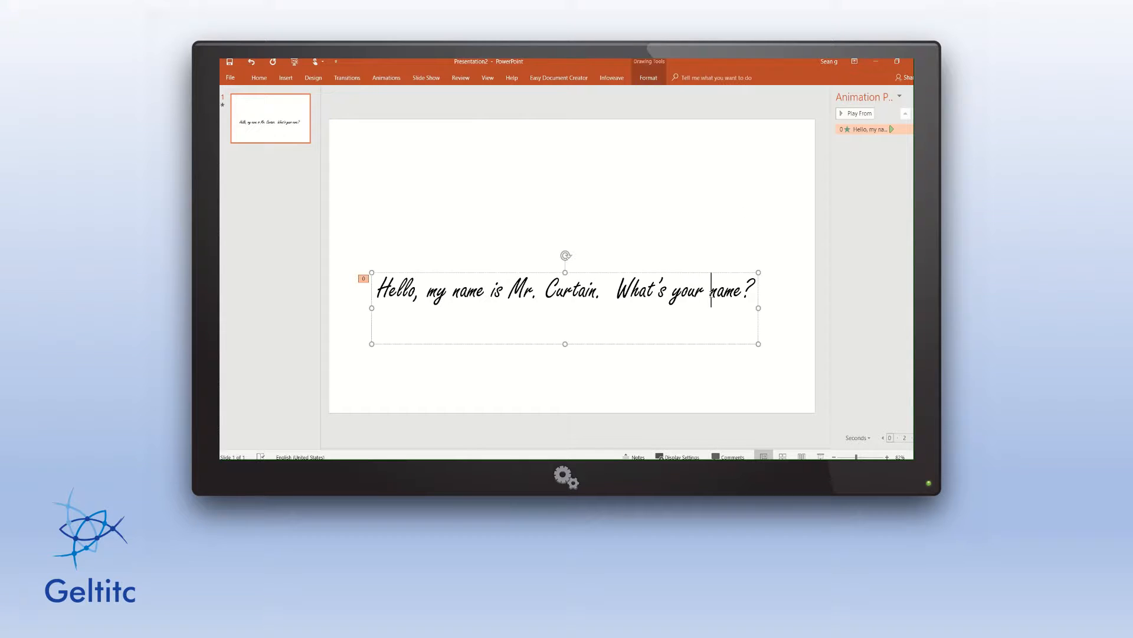
pyautogui.rightClick(661, 332)
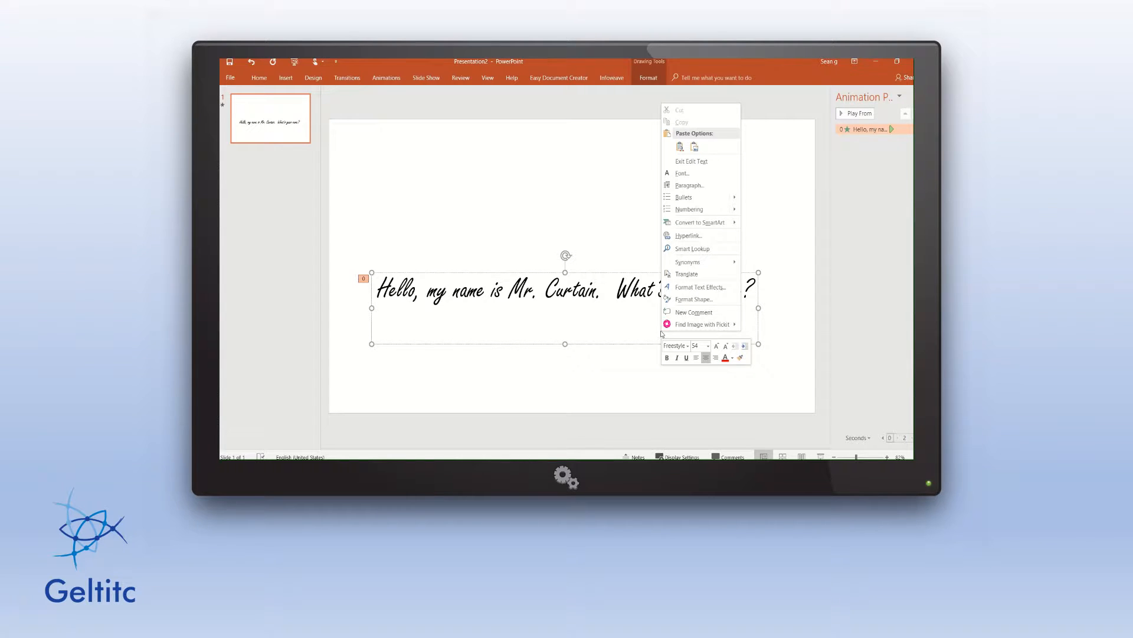
pyautogui.click(696, 288)
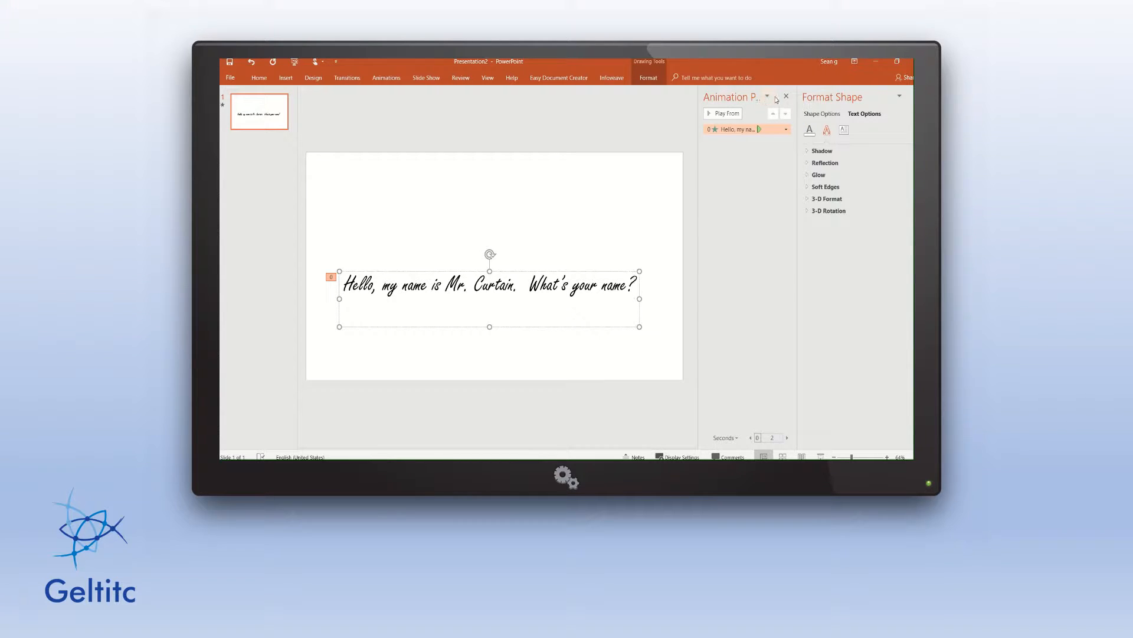
# In the Appear effect options, animate the text By letter with a 0.5-second delay.
pyautogui.click(786, 129)
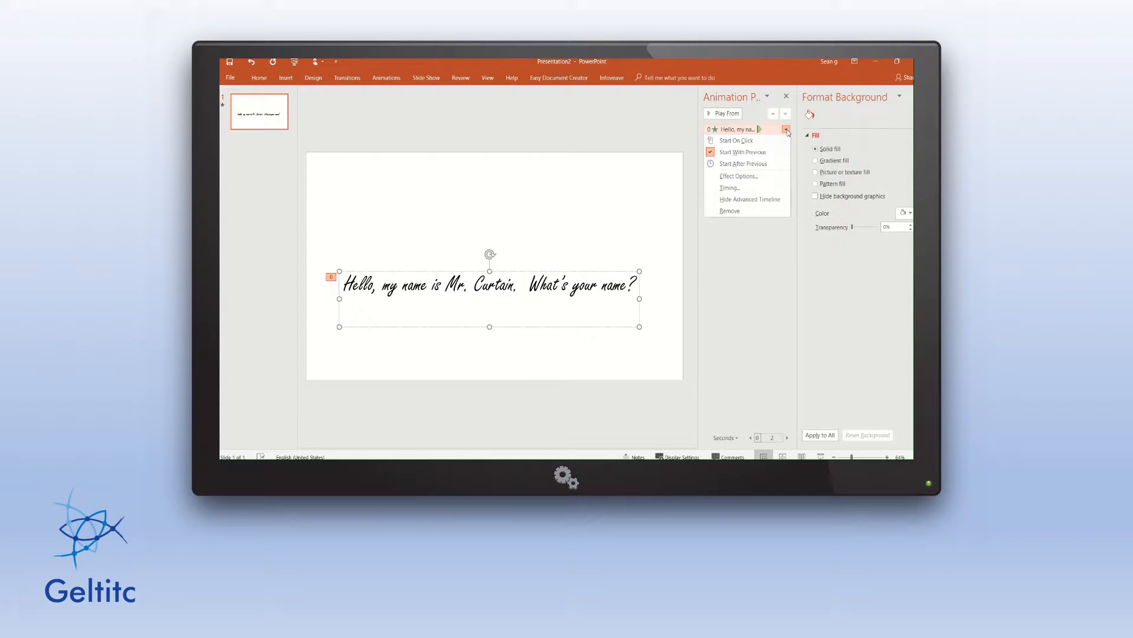
pyautogui.click(739, 176)
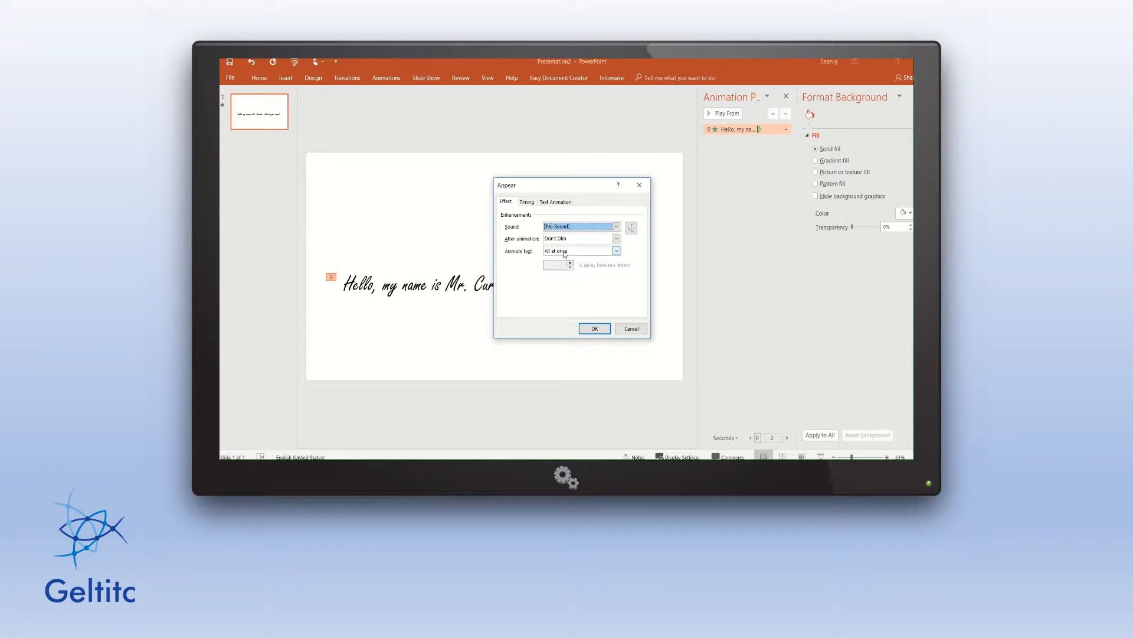
pyautogui.click(616, 251)
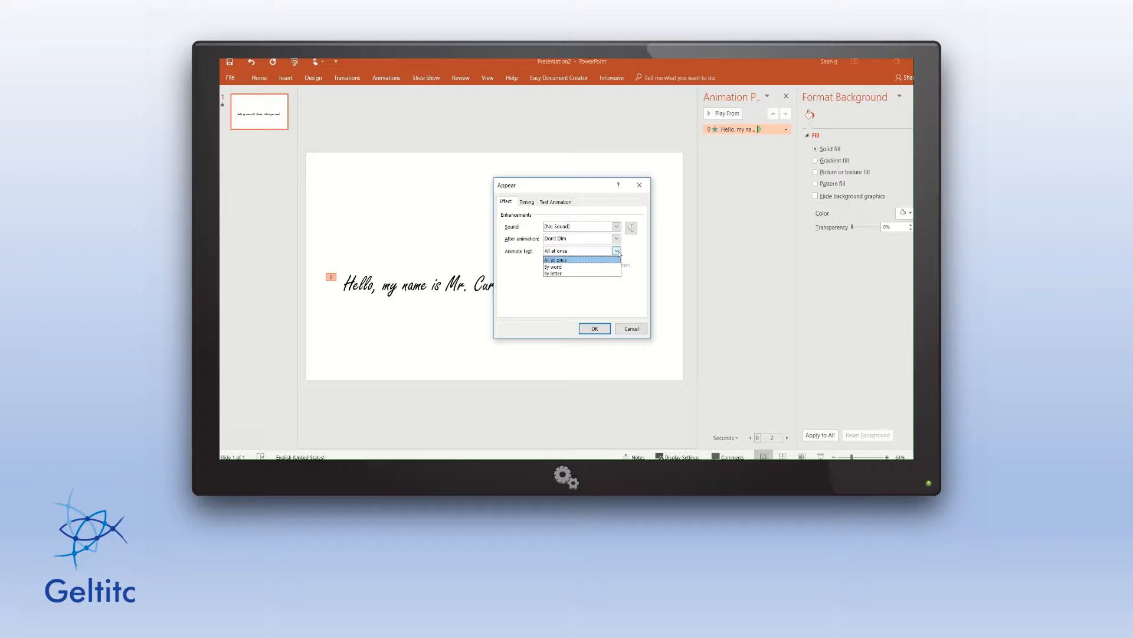
pyautogui.click(566, 274)
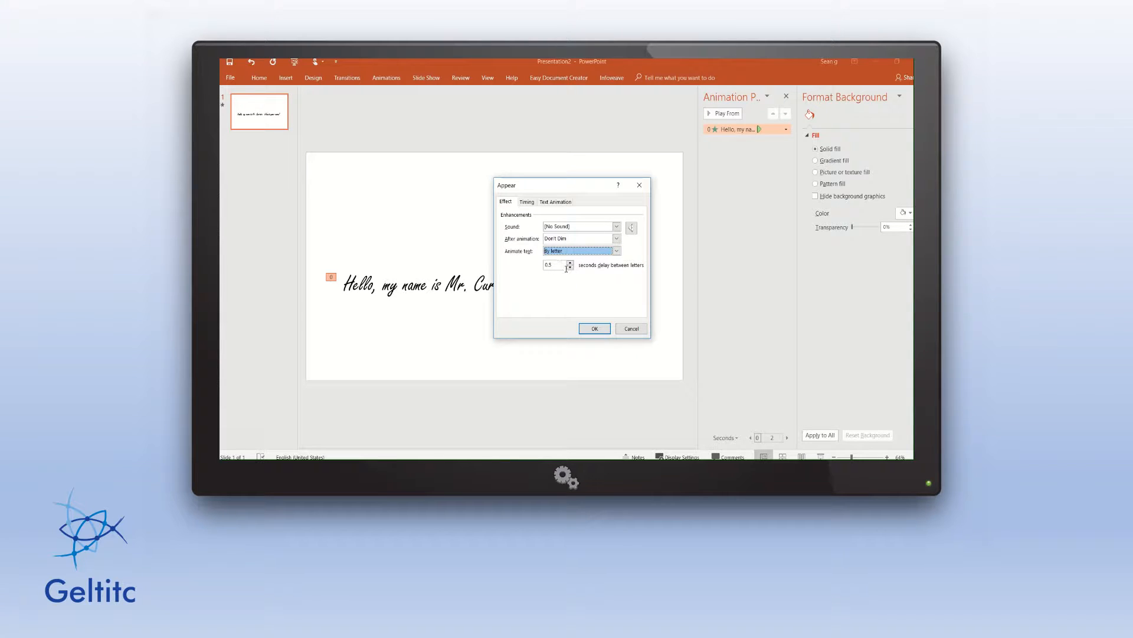
pyautogui.click(594, 328)
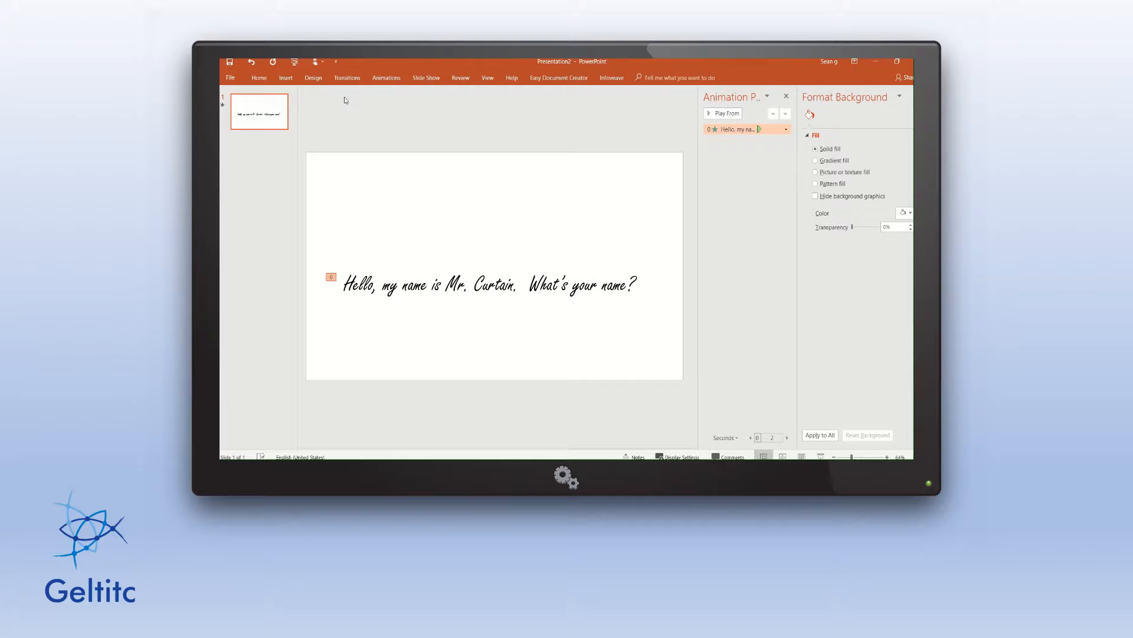
# Search online pictures for 'pen writing'.
pyautogui.click(282, 79)
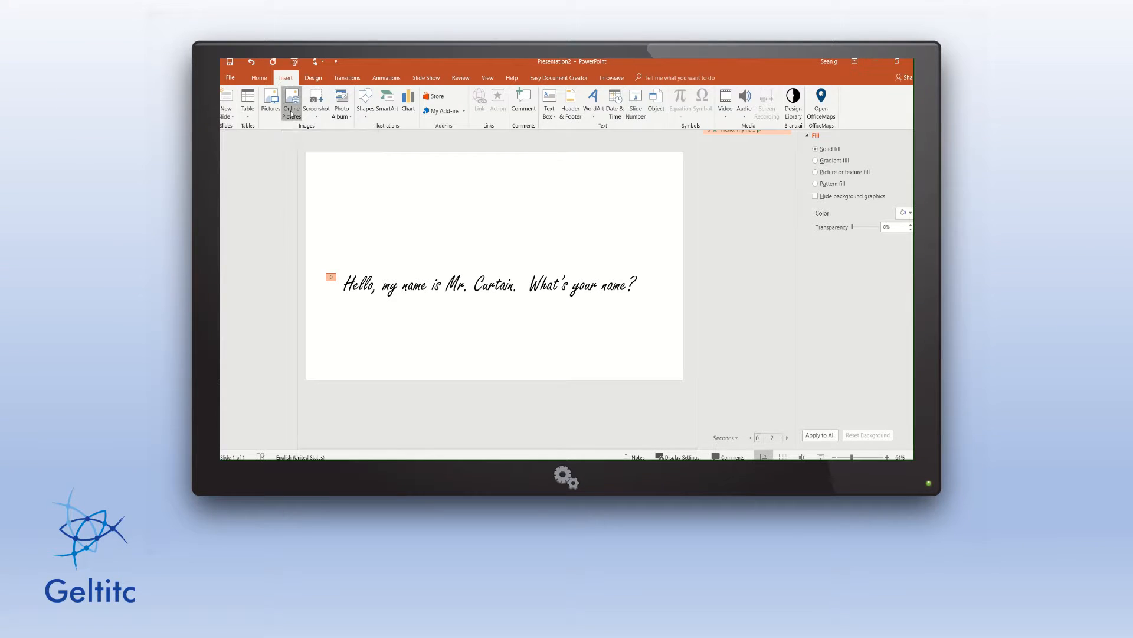
pyautogui.click(291, 112)
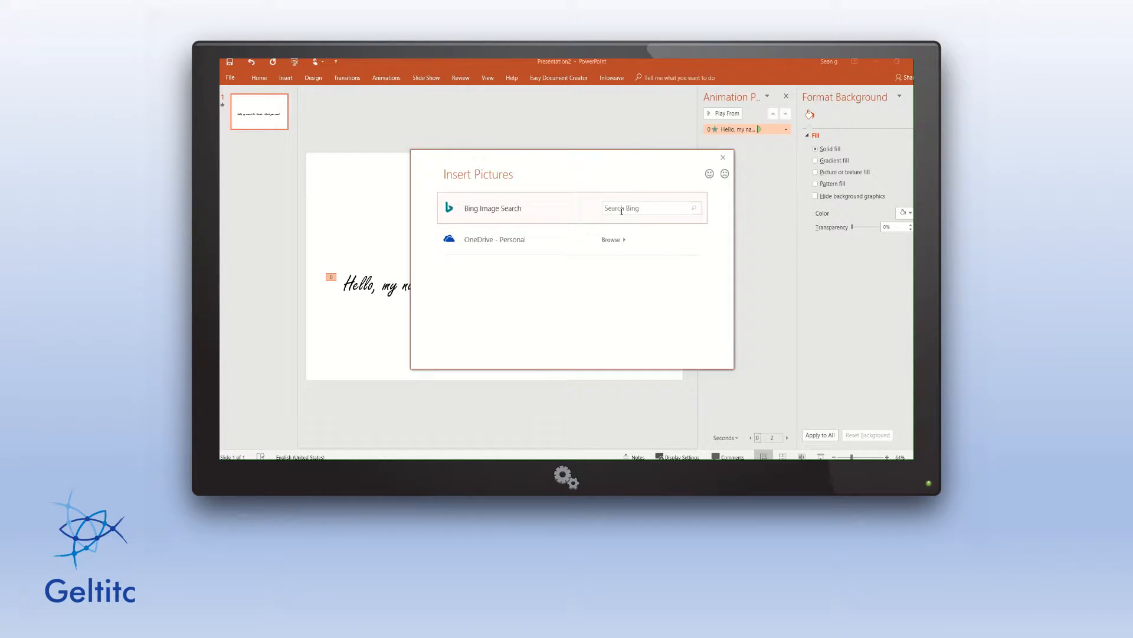
pyautogui.click(622, 209)
pyautogui.write('pen writing')
pyautogui.press('Return')
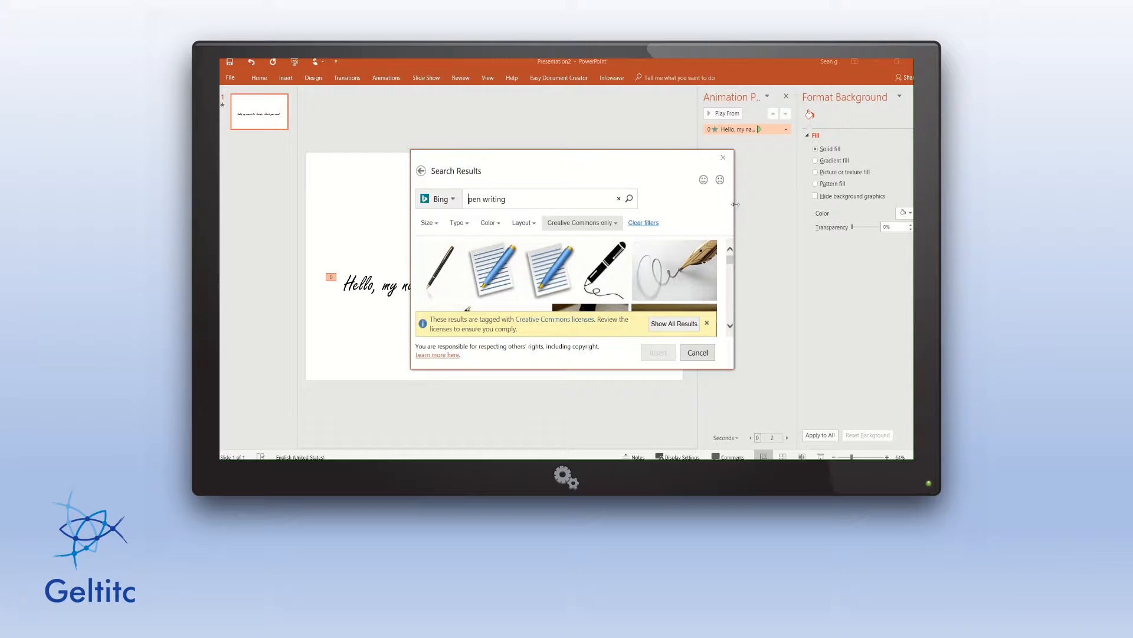
# Widen the results window and browse through the pen image results.
pyautogui.moveTo(735, 204); pyautogui.dragTo(853, 205)
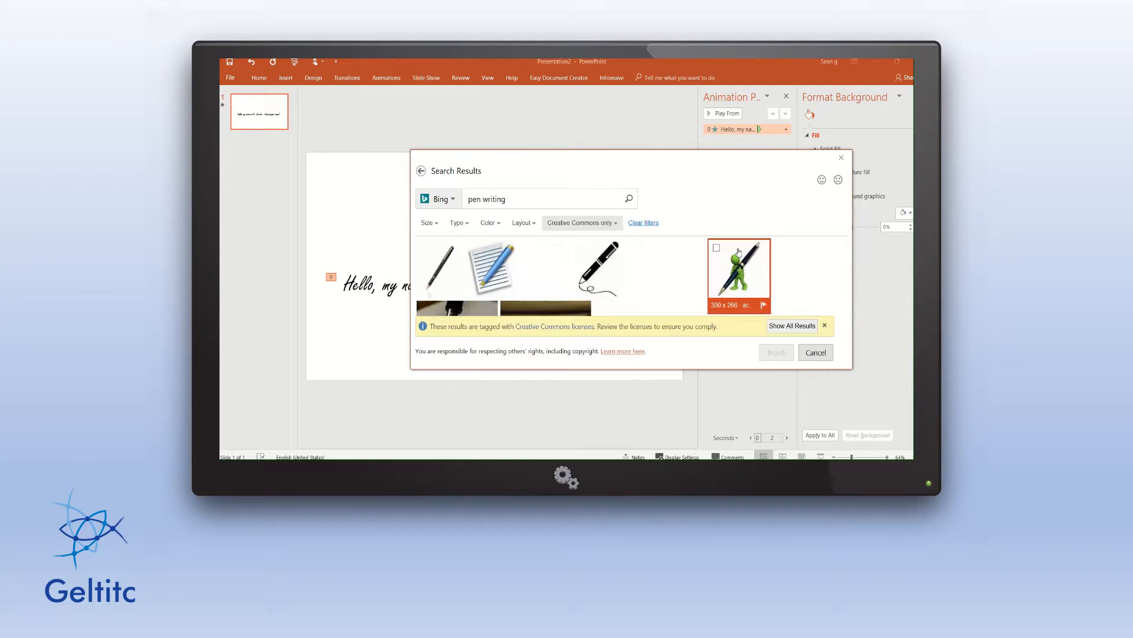
pyautogui.scroll(-5, 734, 263)
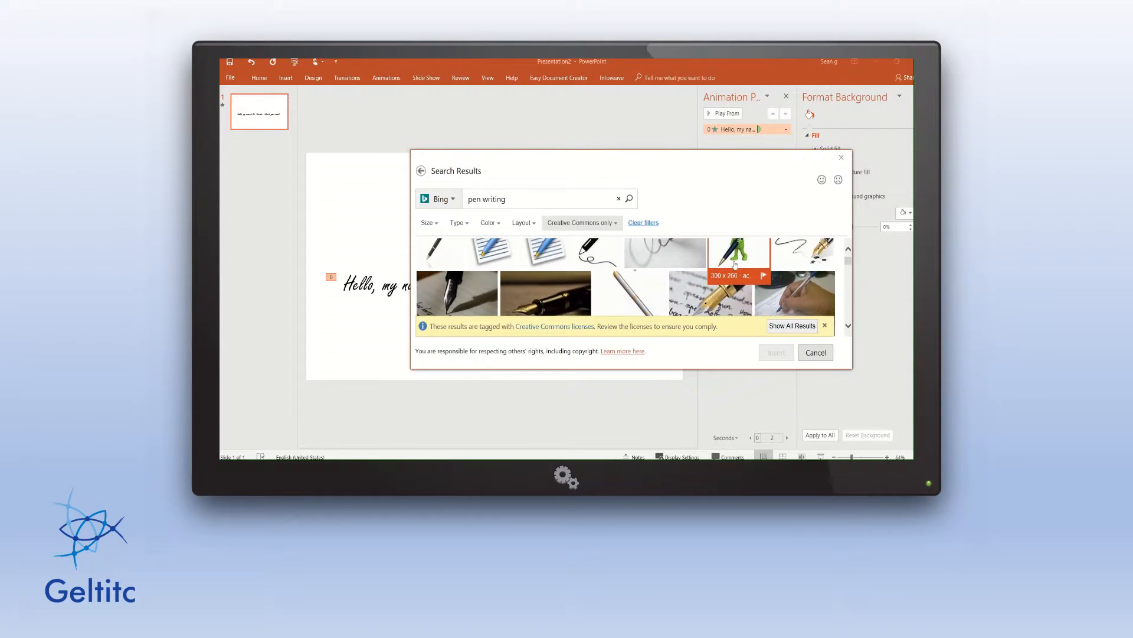
pyautogui.scroll(-5, 734, 268)
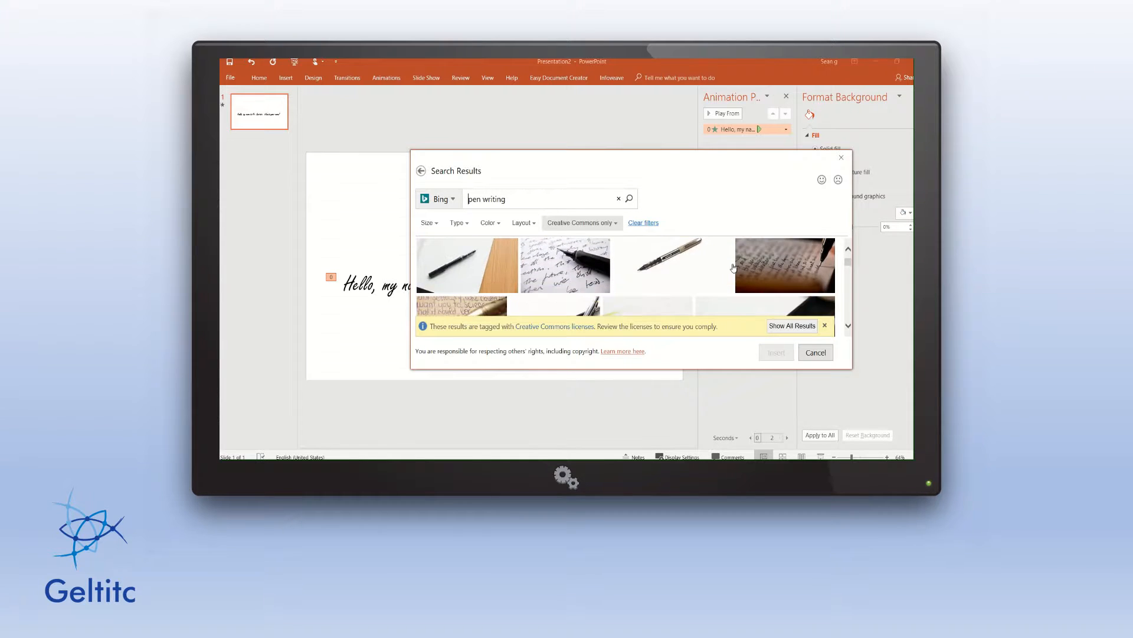
pyautogui.scroll(-5, 733, 267)
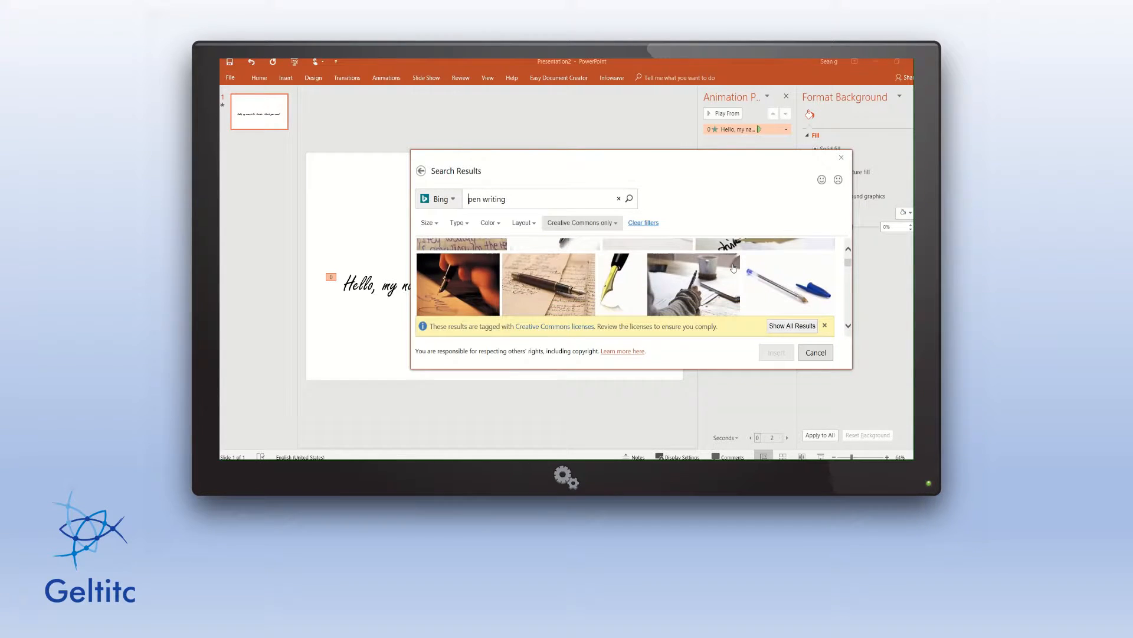
pyautogui.scroll(-2, 734, 267)
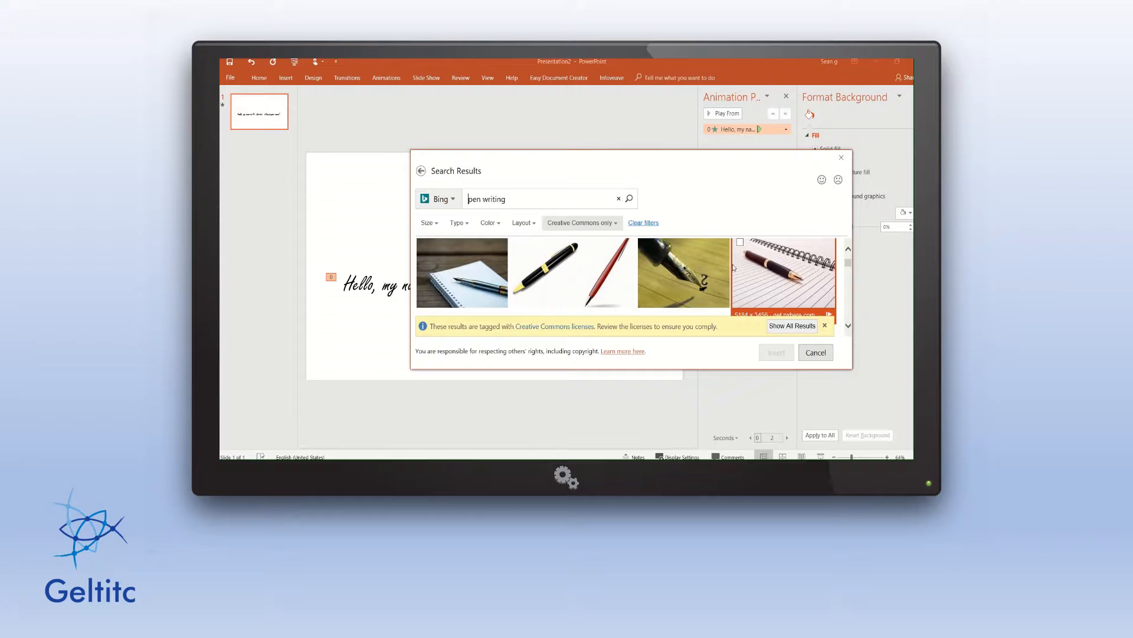
pyautogui.scroll(-2, 733, 267)
pyautogui.scroll(-5, 734, 267)
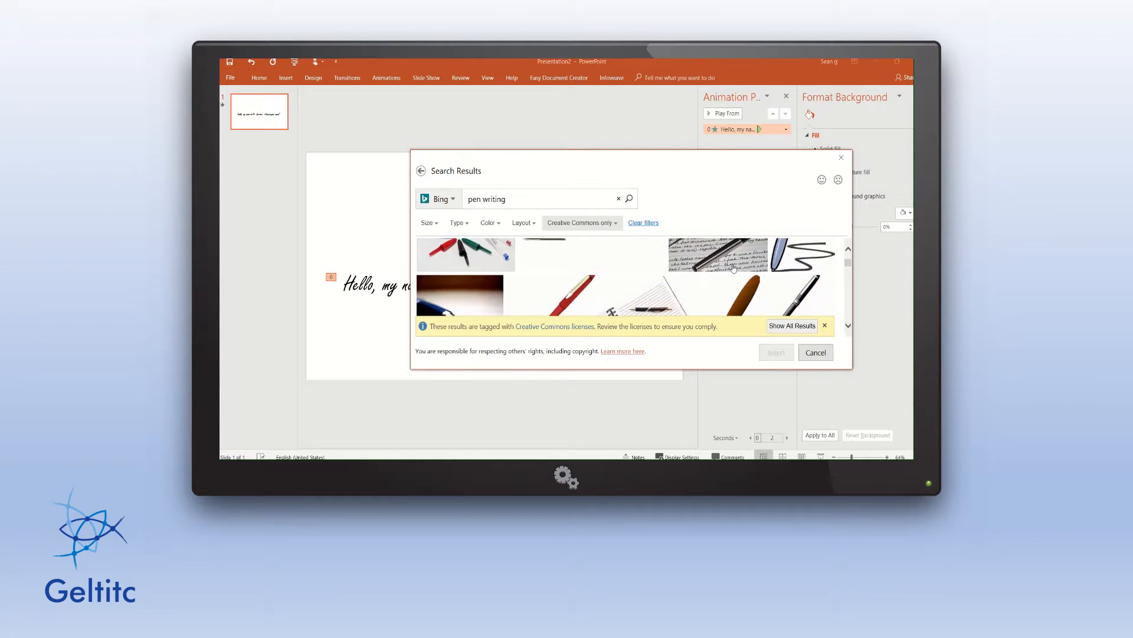
pyautogui.scroll(-5, 733, 267)
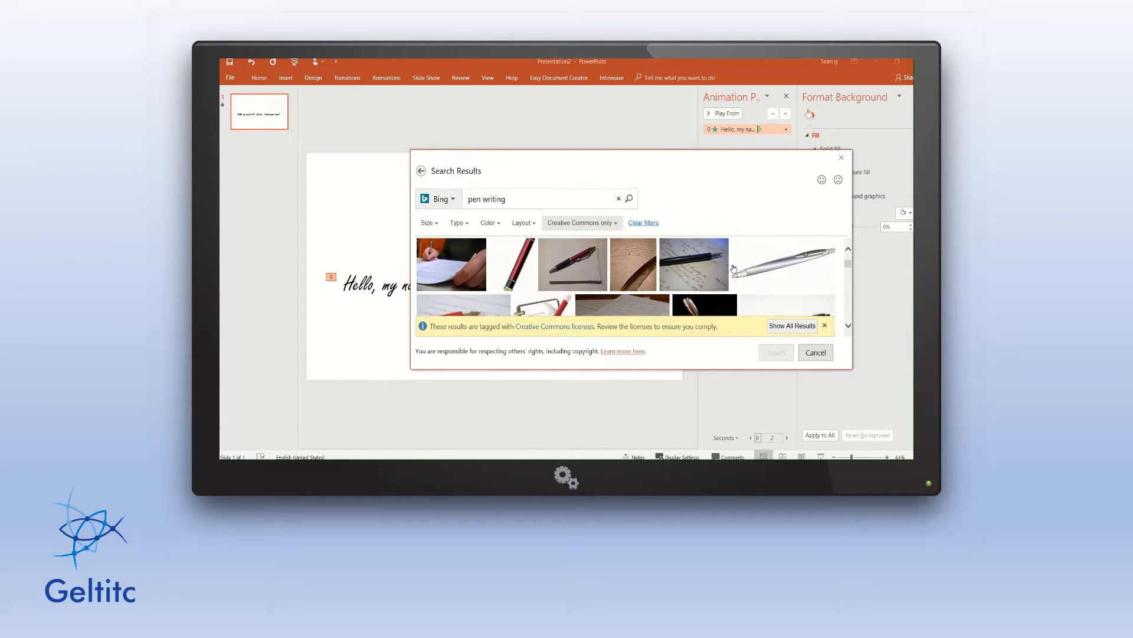
pyautogui.scroll(-5, 733, 270)
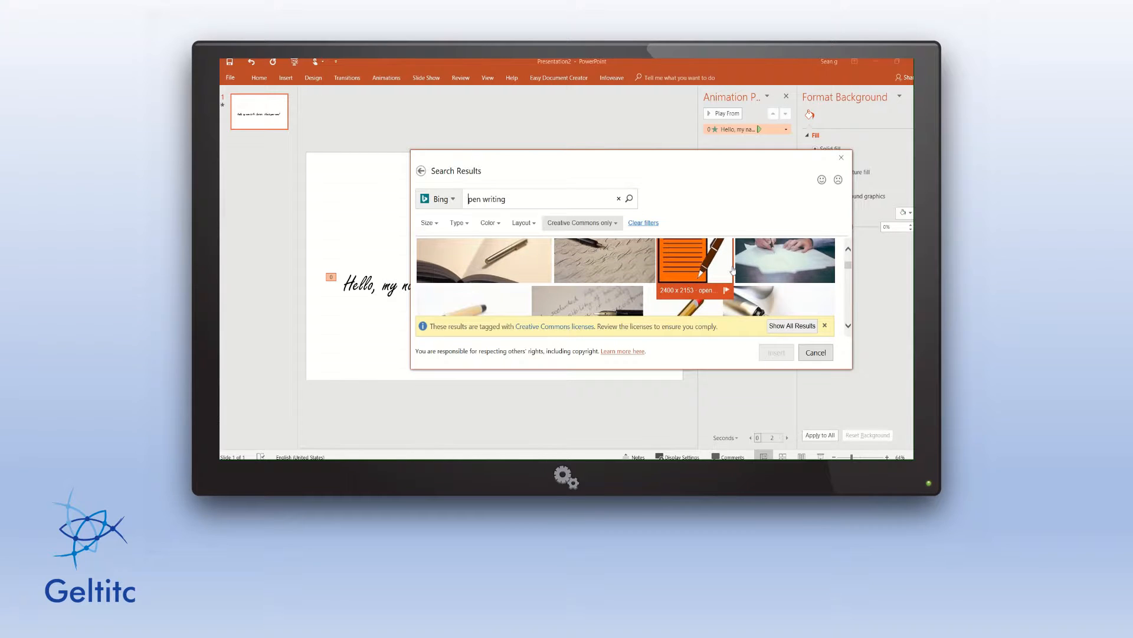
pyautogui.scroll(-4, 732, 271)
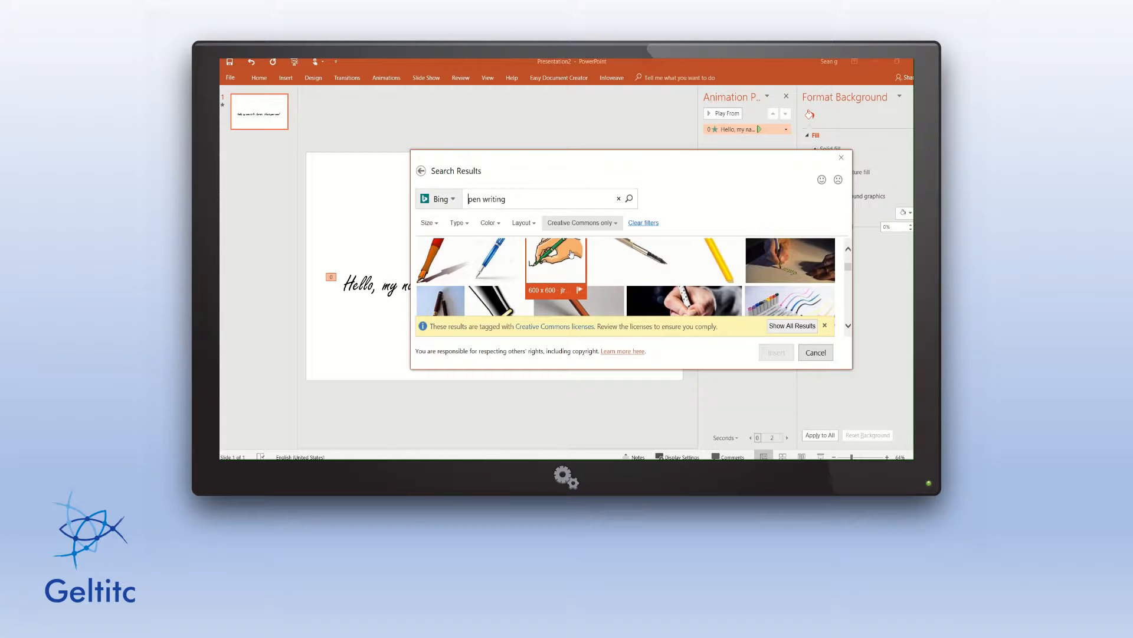
pyautogui.scroll(-5, 690, 291)
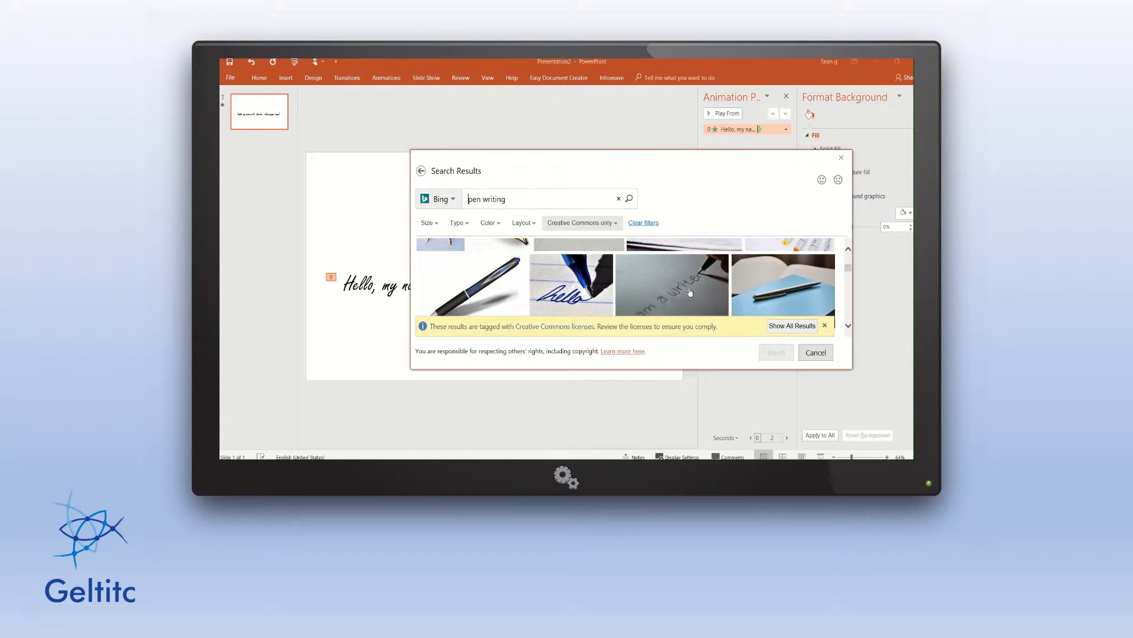
pyautogui.scroll(-3, 690, 292)
pyautogui.scroll(-6, 690, 292)
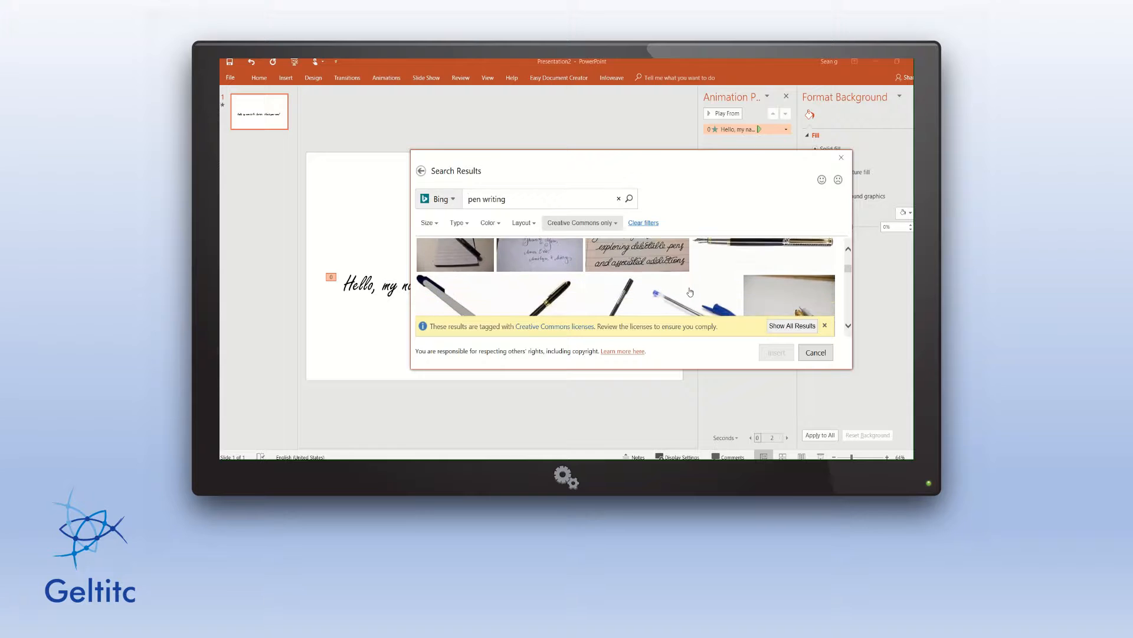
pyautogui.scroll(-6, 690, 291)
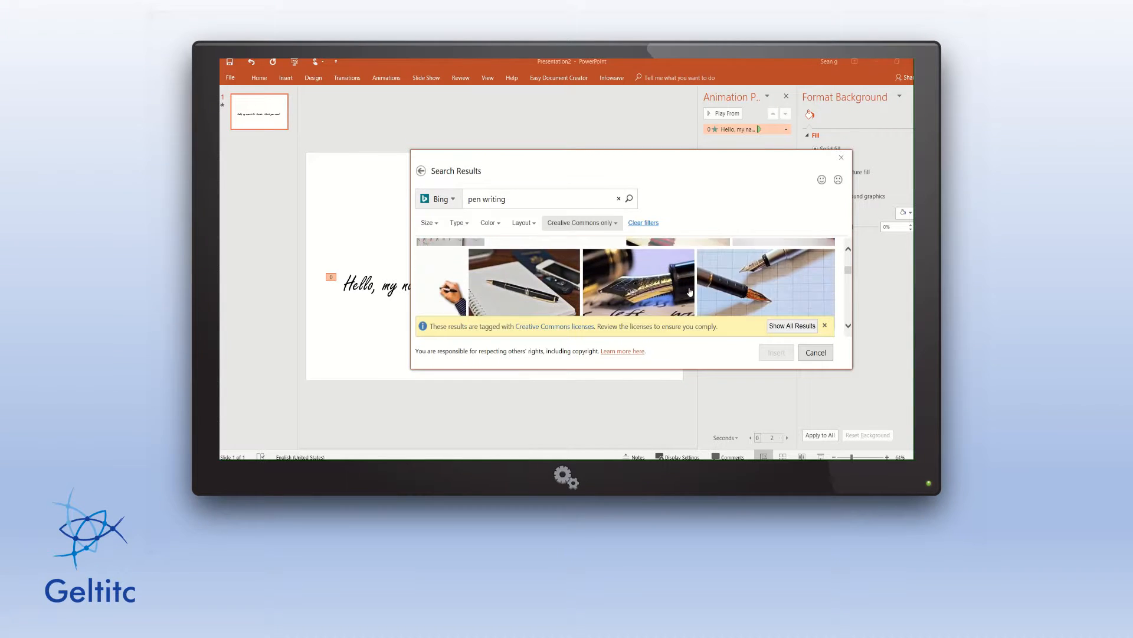
pyautogui.scroll(-6, 690, 292)
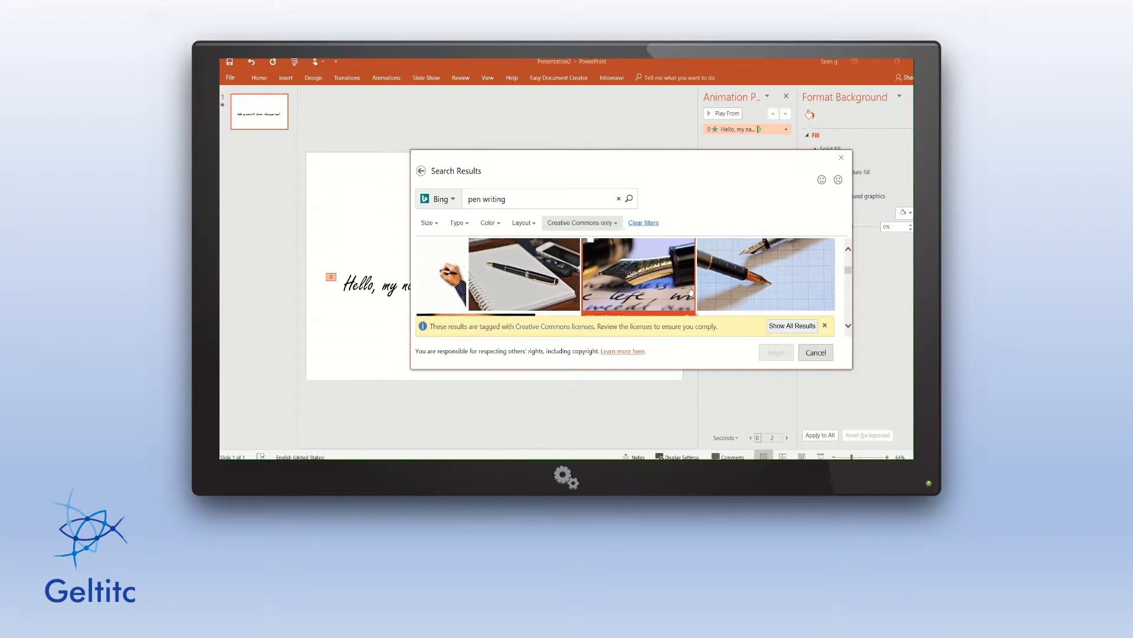
pyautogui.scroll(-5, 690, 291)
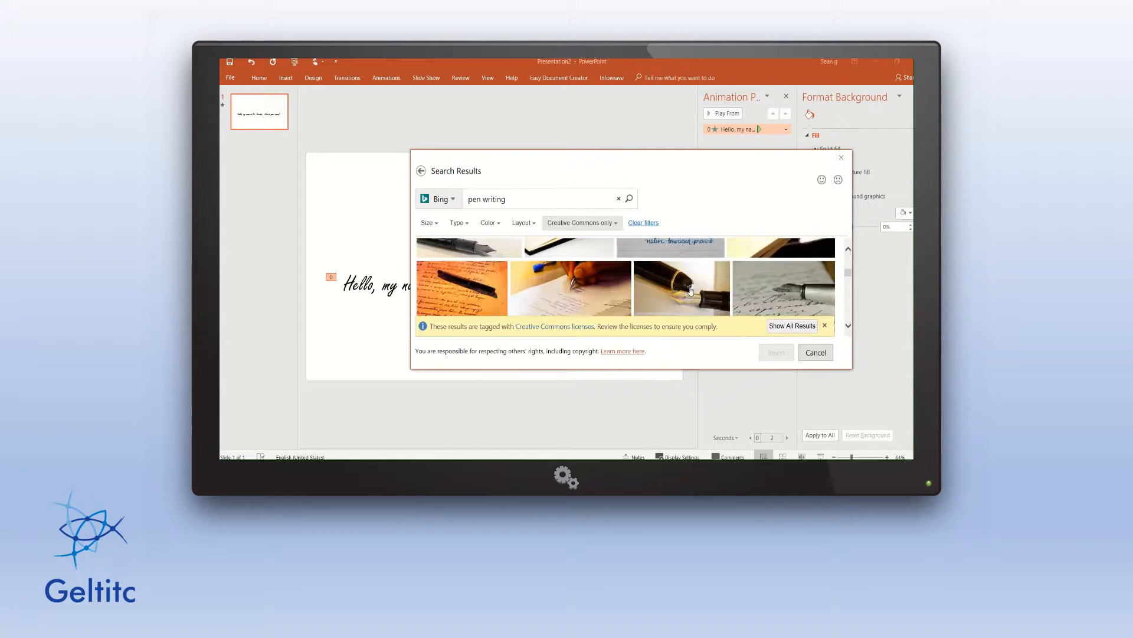
pyautogui.scroll(-4, 691, 292)
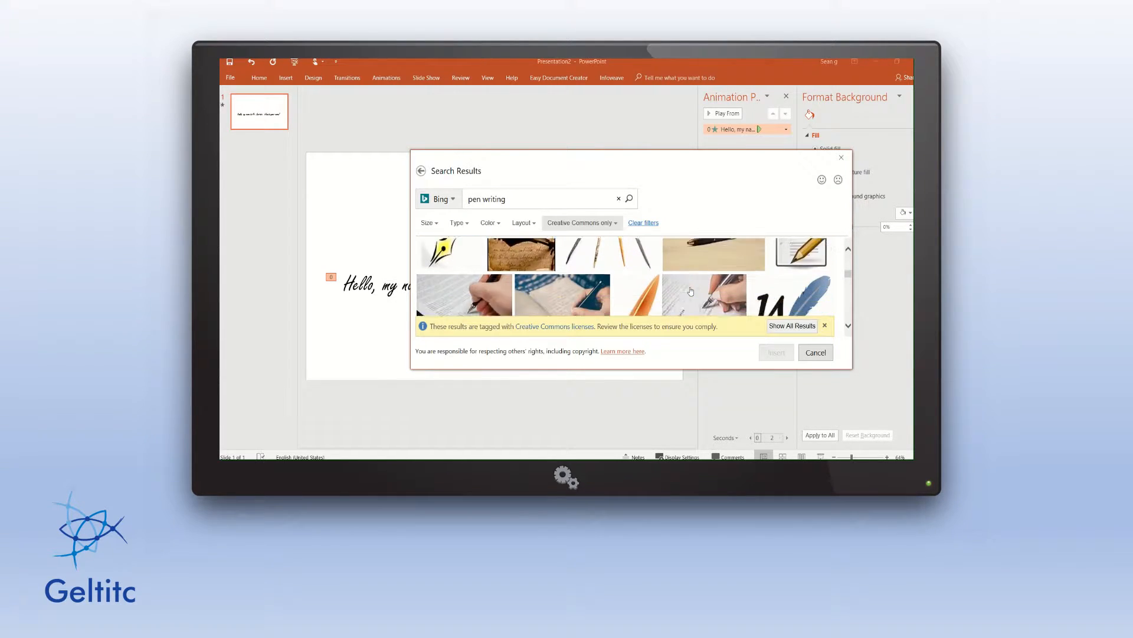
pyautogui.scroll(2, 691, 292)
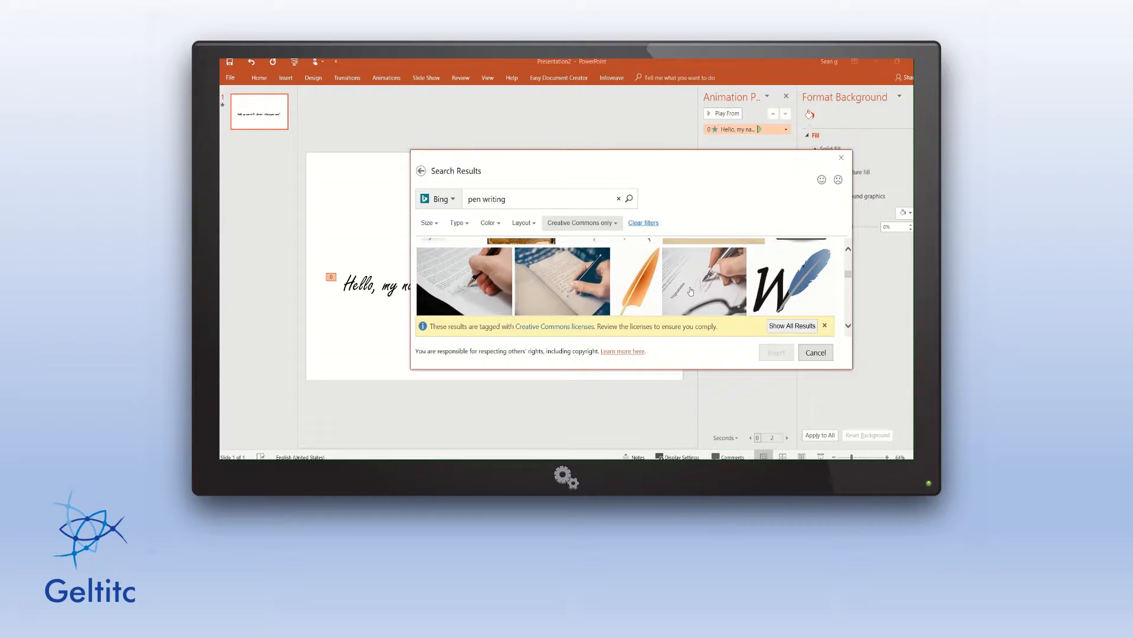
pyautogui.scroll(-4, 691, 290)
pyautogui.scroll(-4, 690, 290)
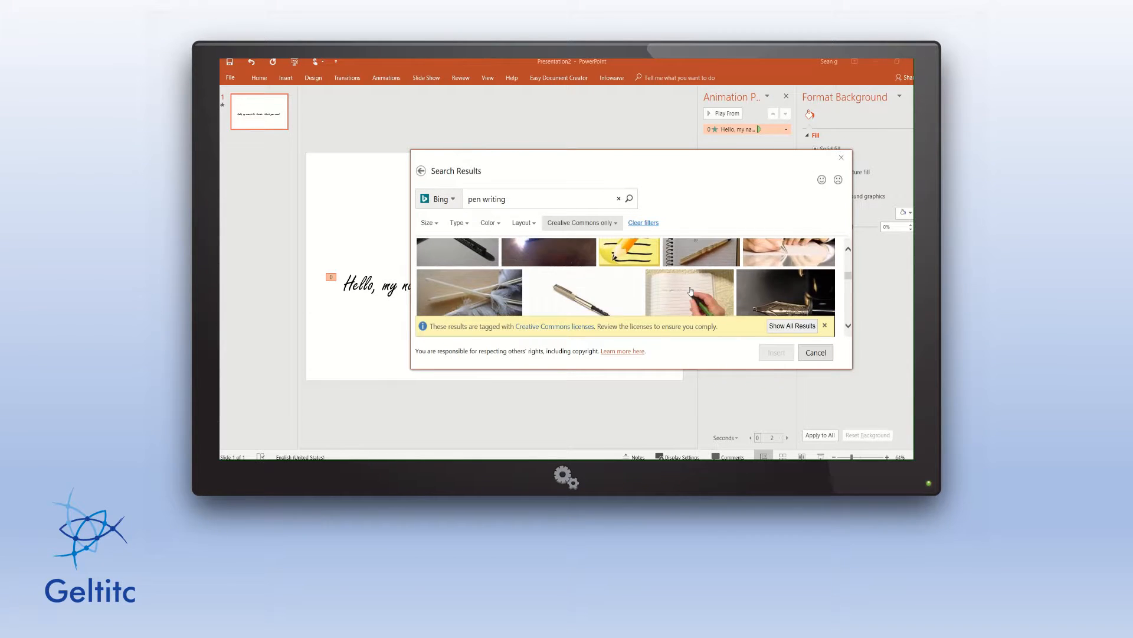
pyautogui.scroll(-4, 691, 292)
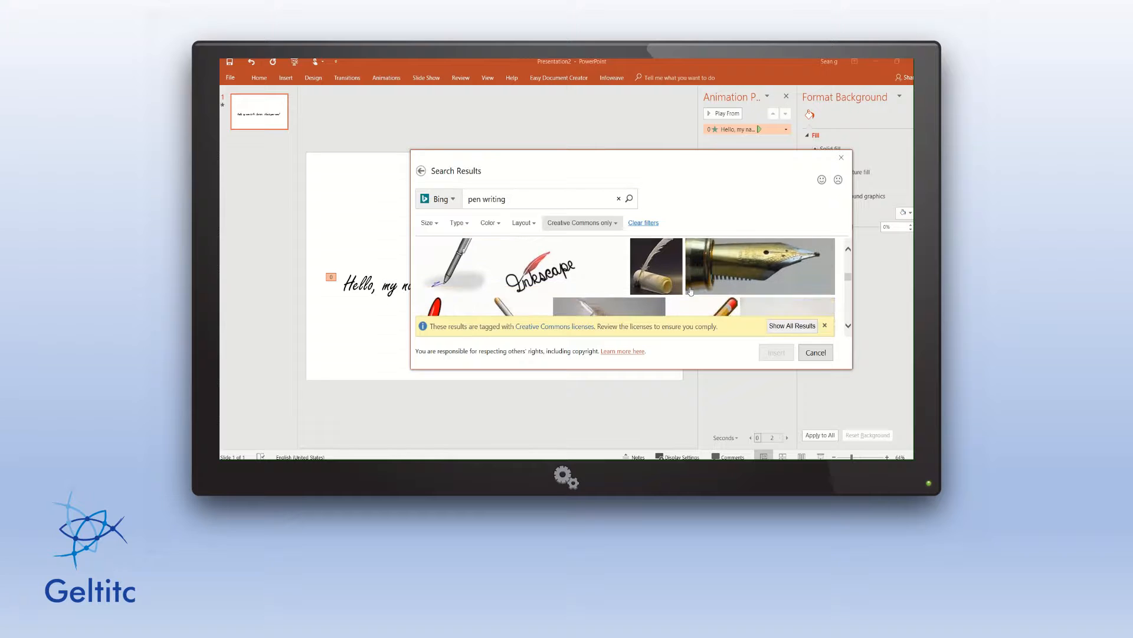
pyautogui.scroll(-3, 691, 291)
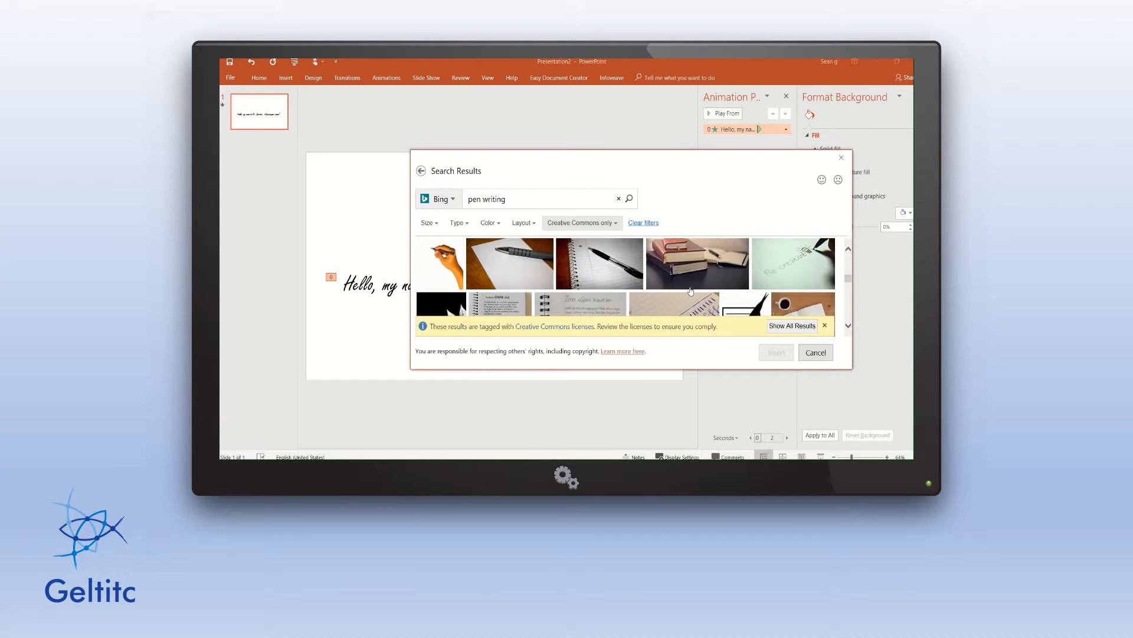
pyautogui.scroll(-5, 691, 290)
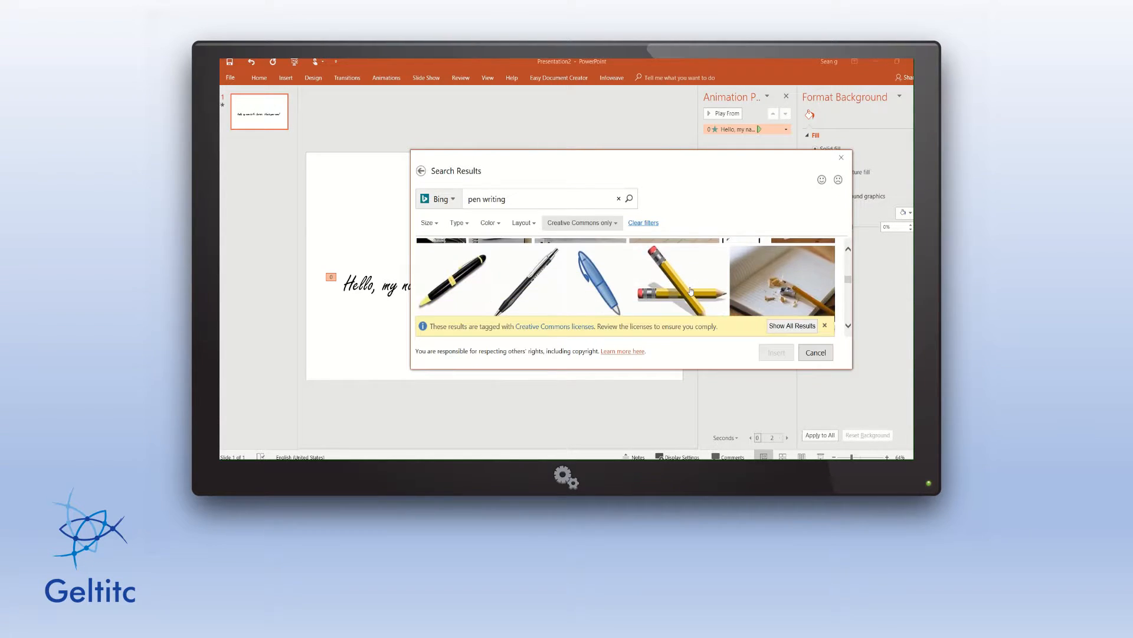
pyautogui.scroll(-5, 691, 290)
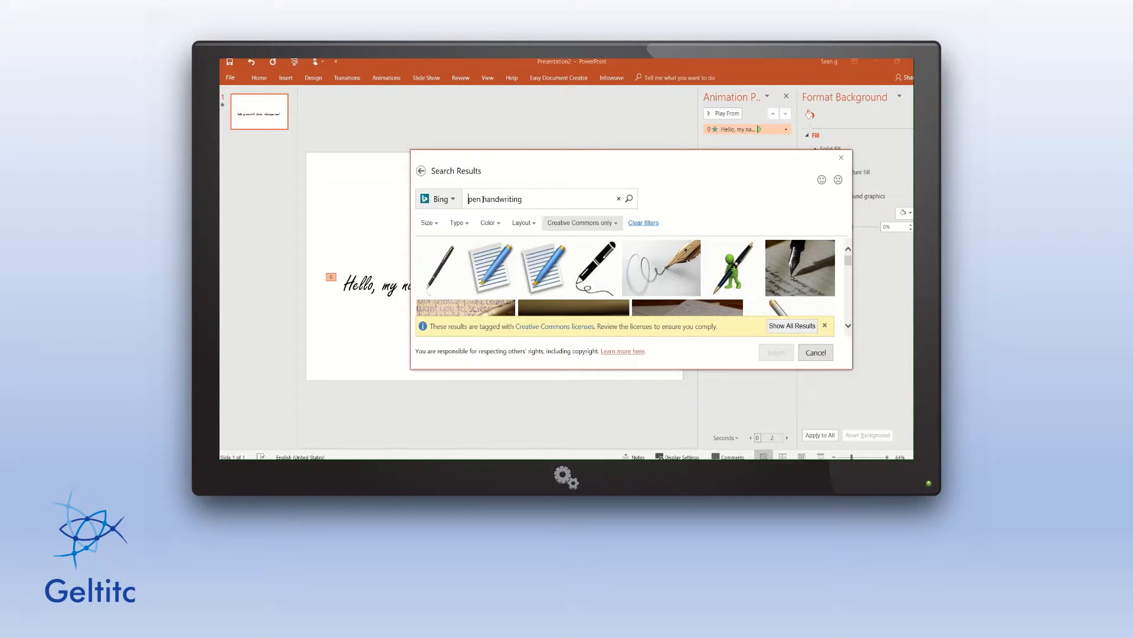
# Scroll further down the results and select the cartoon hand holding a green pen.
pyautogui.scroll(-10, 646, 324)
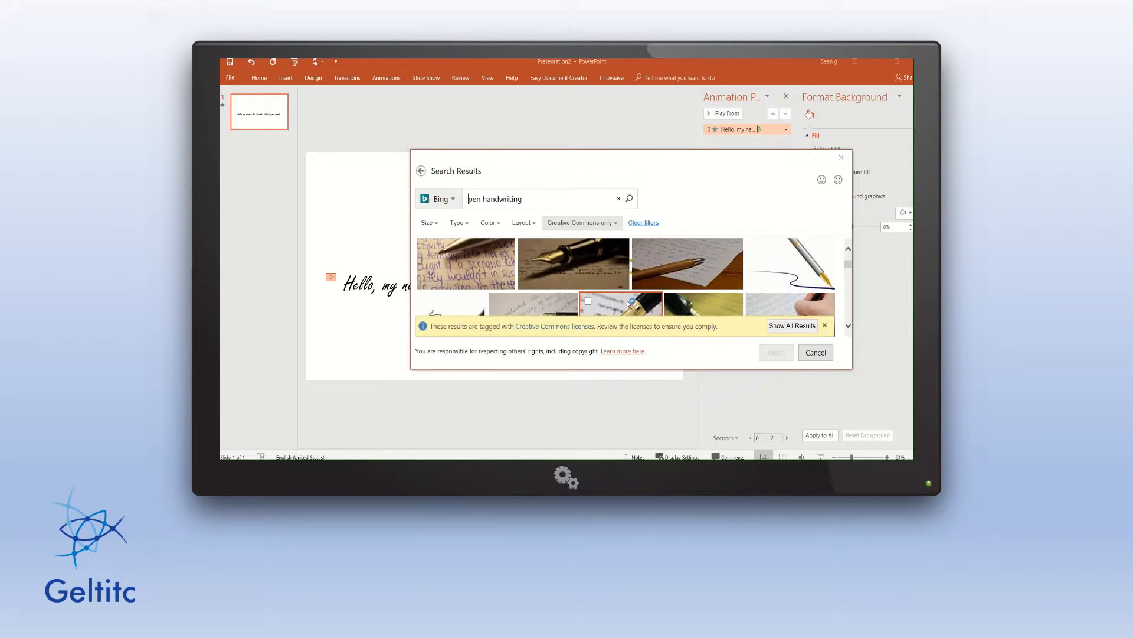
pyautogui.scroll(-10, 639, 300)
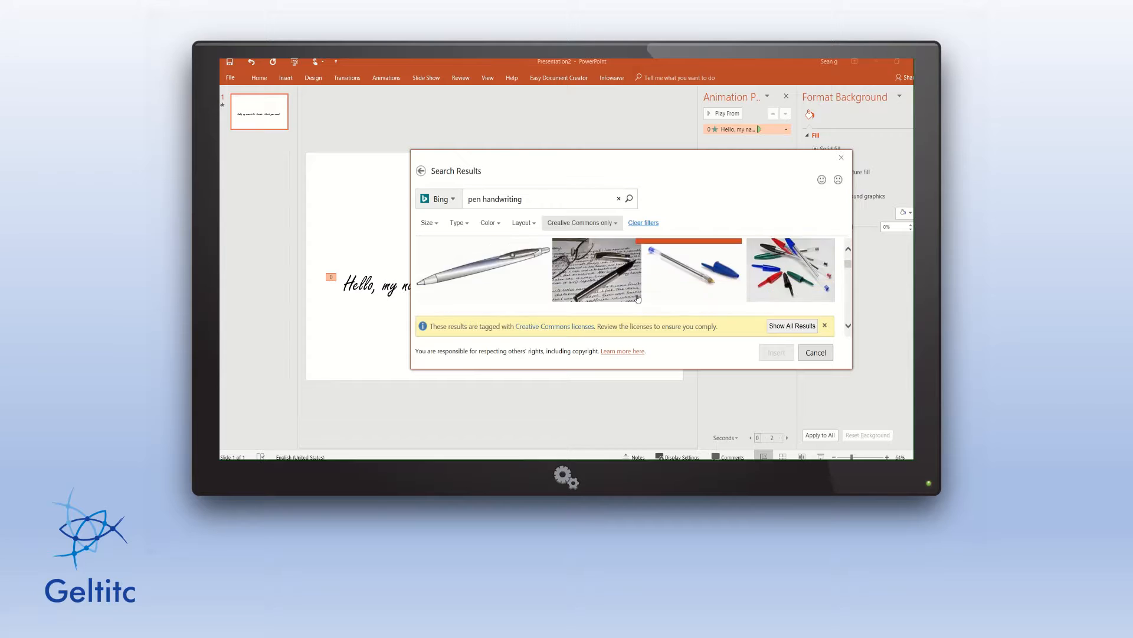
pyautogui.scroll(-10, 638, 297)
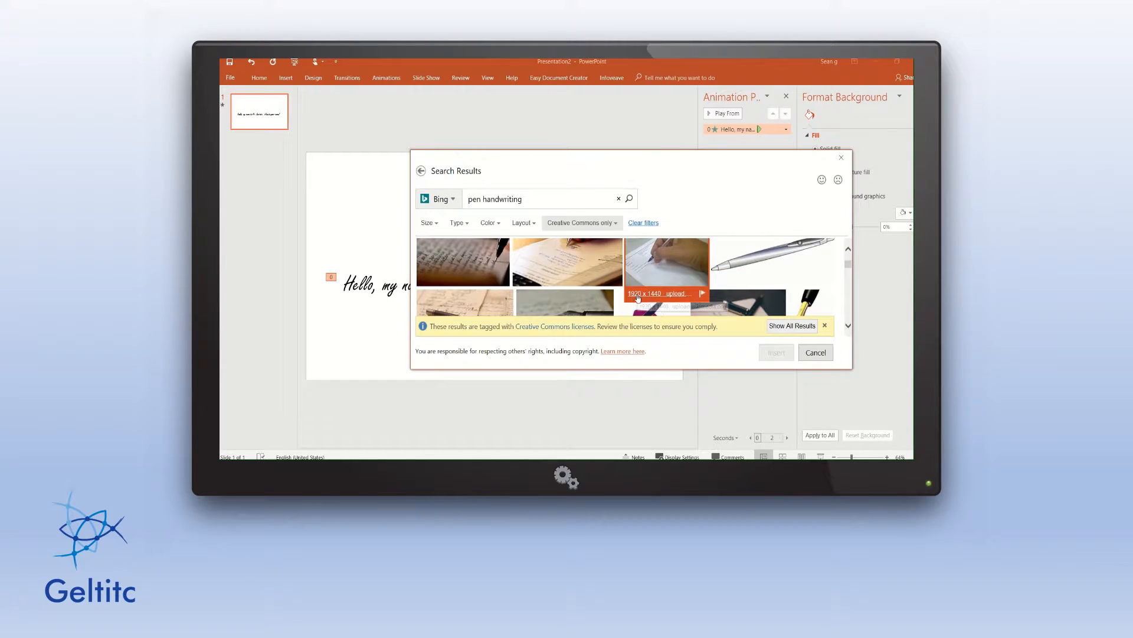
pyautogui.scroll(-5, 638, 297)
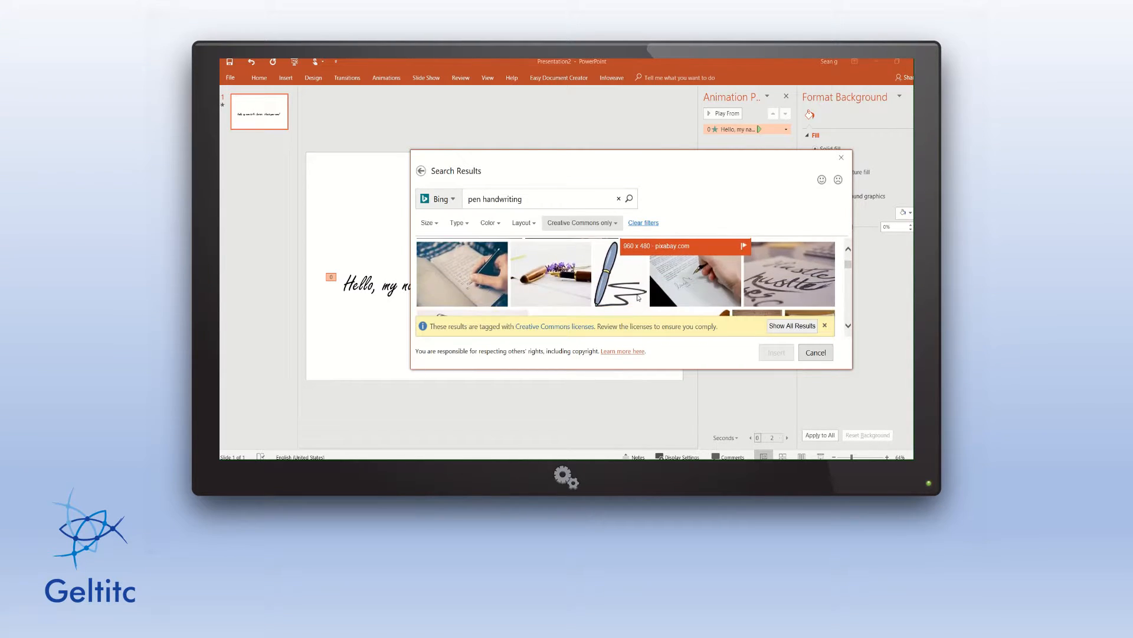
pyautogui.scroll(-10, 638, 298)
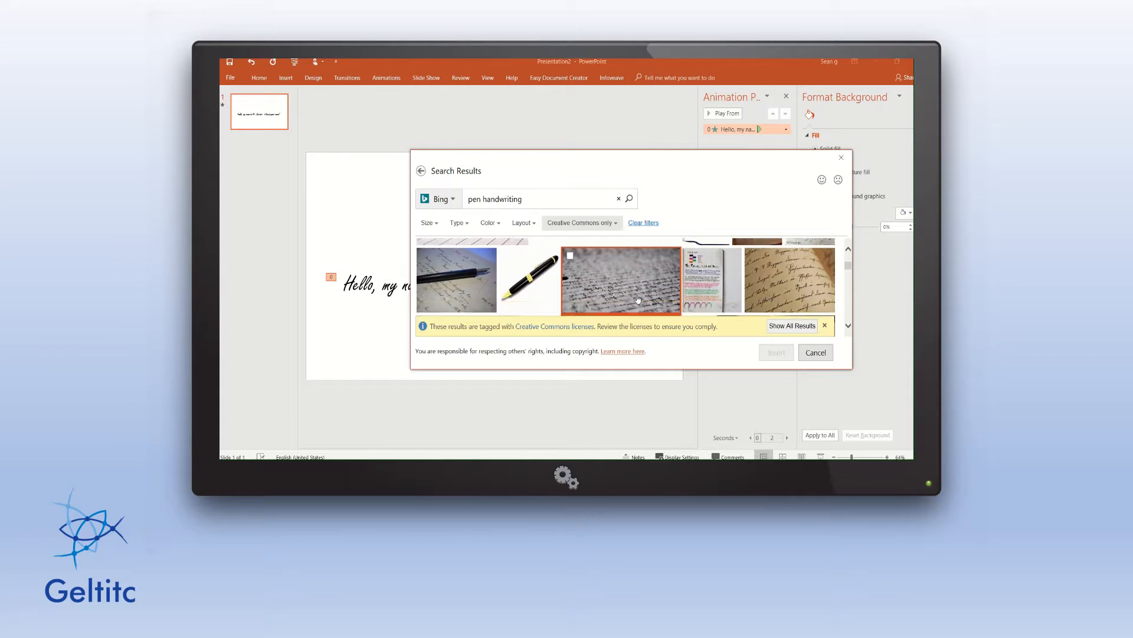
pyautogui.scroll(-10, 638, 298)
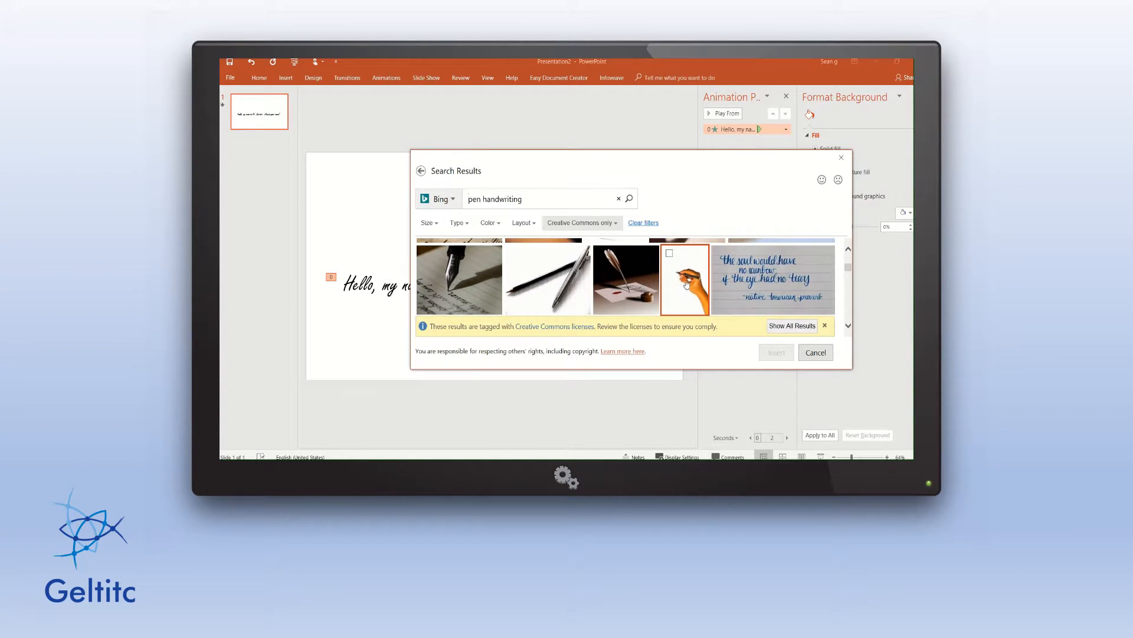
pyautogui.scroll(-1, 685, 287)
pyautogui.scroll(-5, 686, 284)
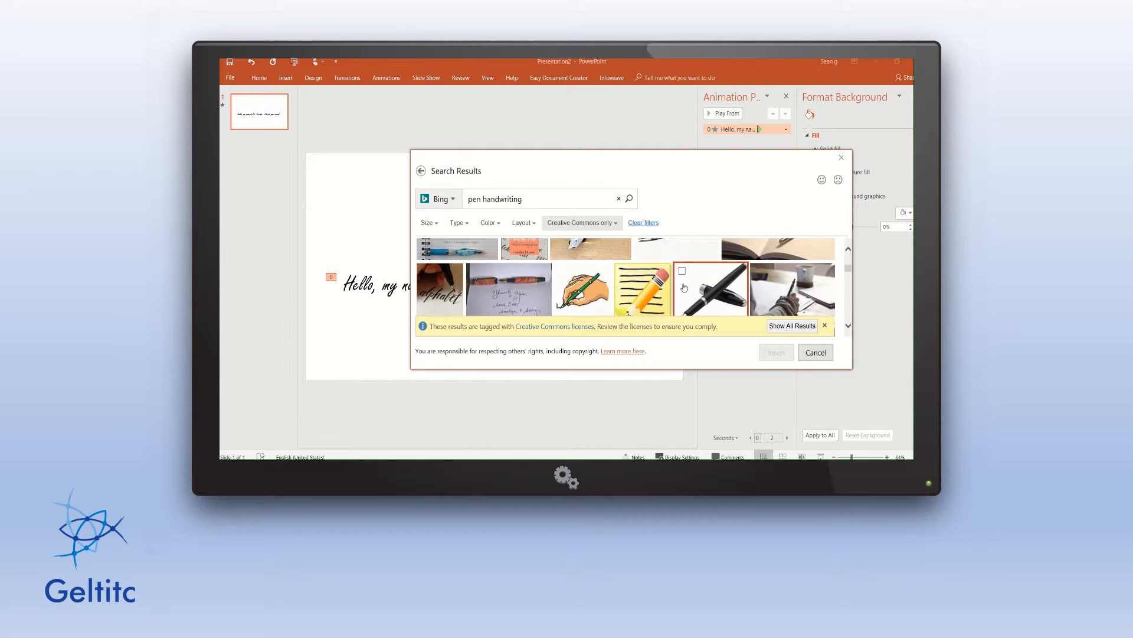
pyautogui.scroll(-2, 637, 289)
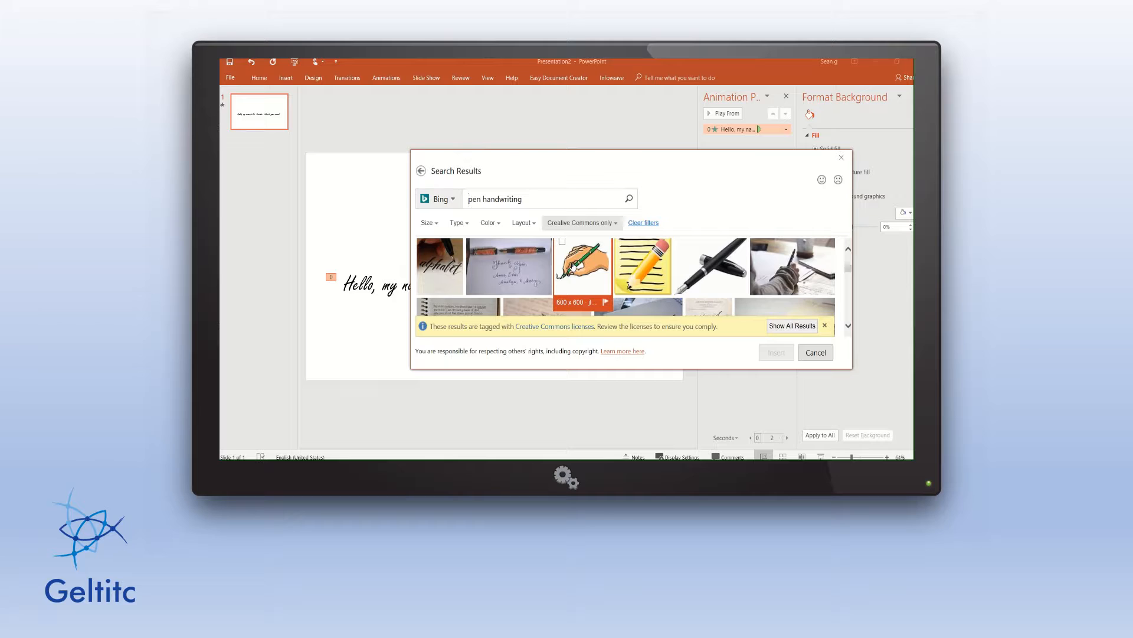
pyautogui.click(572, 266)
# Insert the hand-and-pen picture and delete its attribution caption.
pyautogui.click(776, 352)
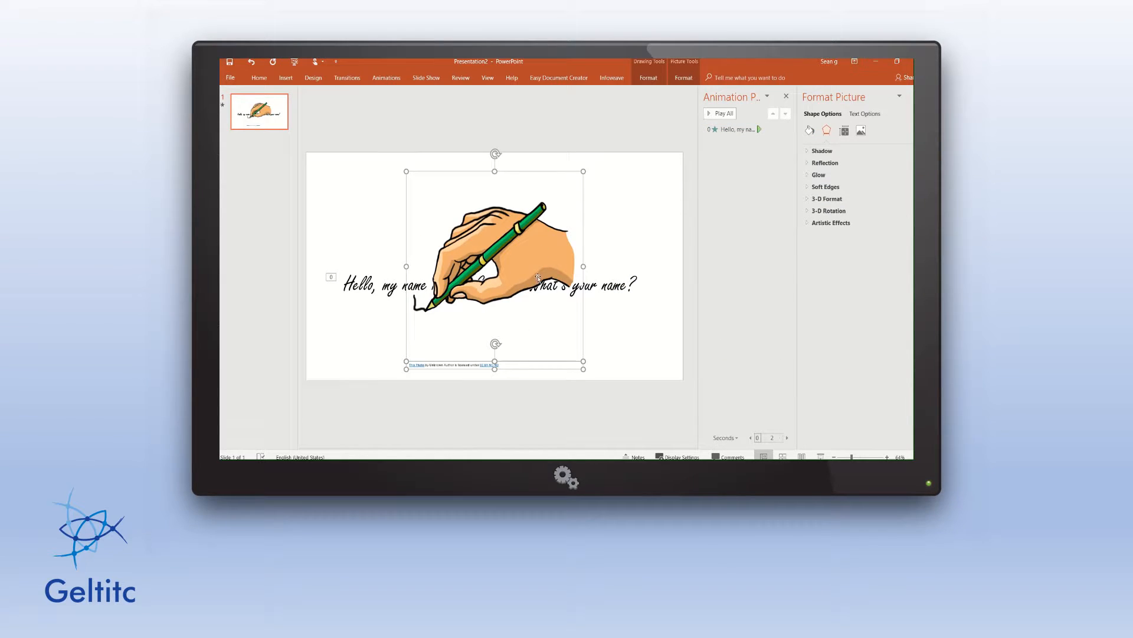
pyautogui.click(621, 319)
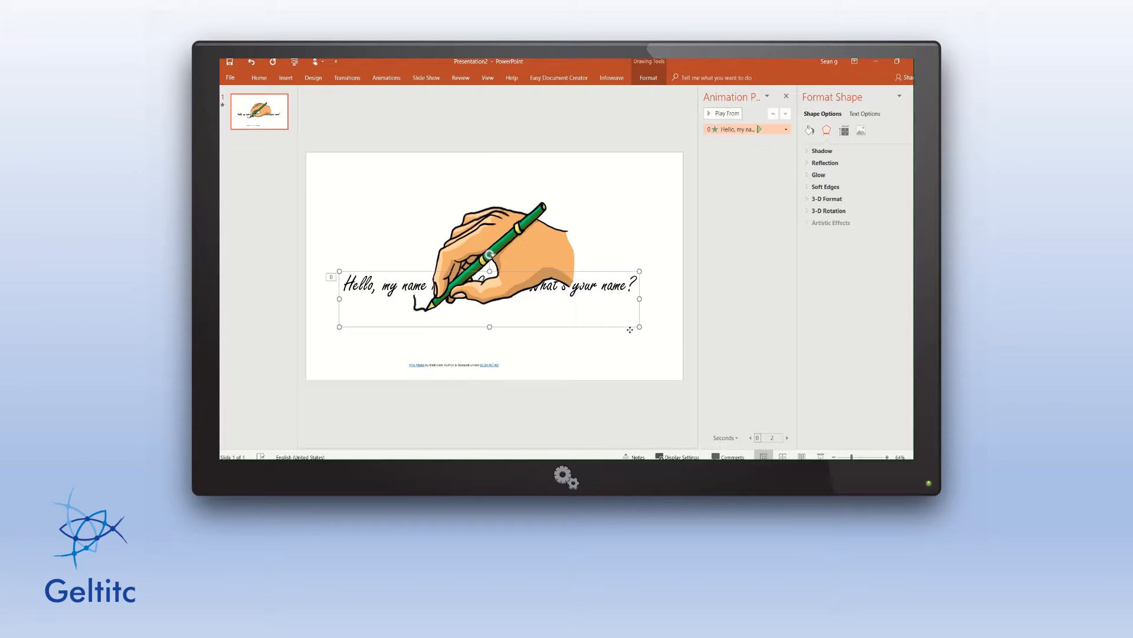
pyautogui.click(463, 366)
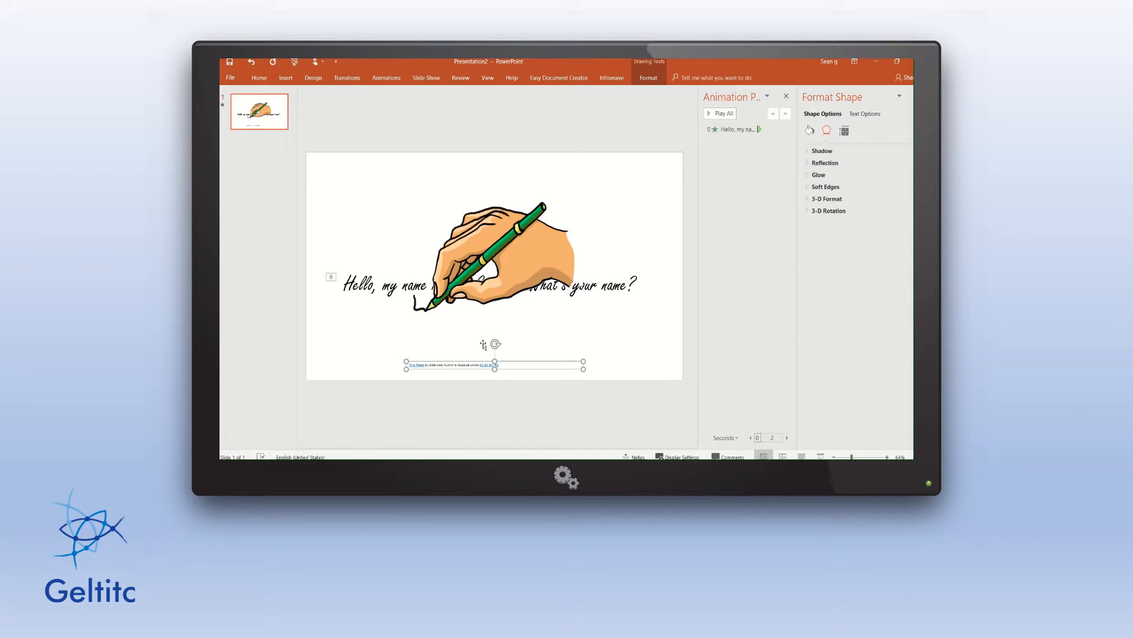
pyautogui.press('Delete')
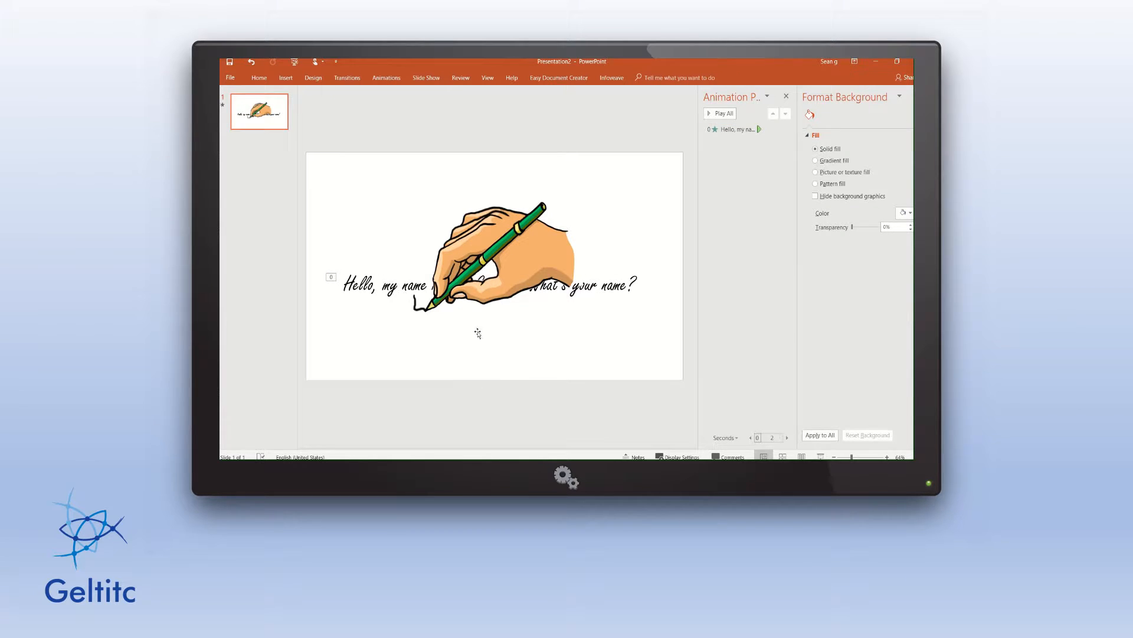
# Rotate the hand picture clockwise, move it left, and shrink it over 'Hello'.
pyautogui.click(547, 248)
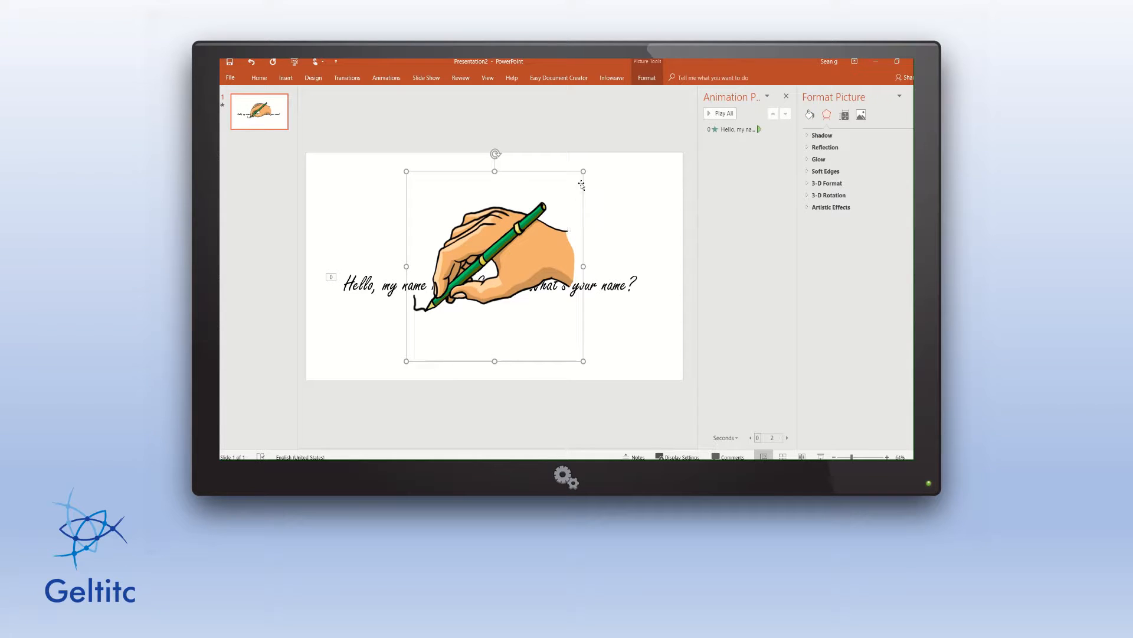
pyautogui.moveTo(495, 155); pyautogui.dragTo(522, 195)
pyautogui.moveTo(496, 258); pyautogui.dragTo(433, 255)
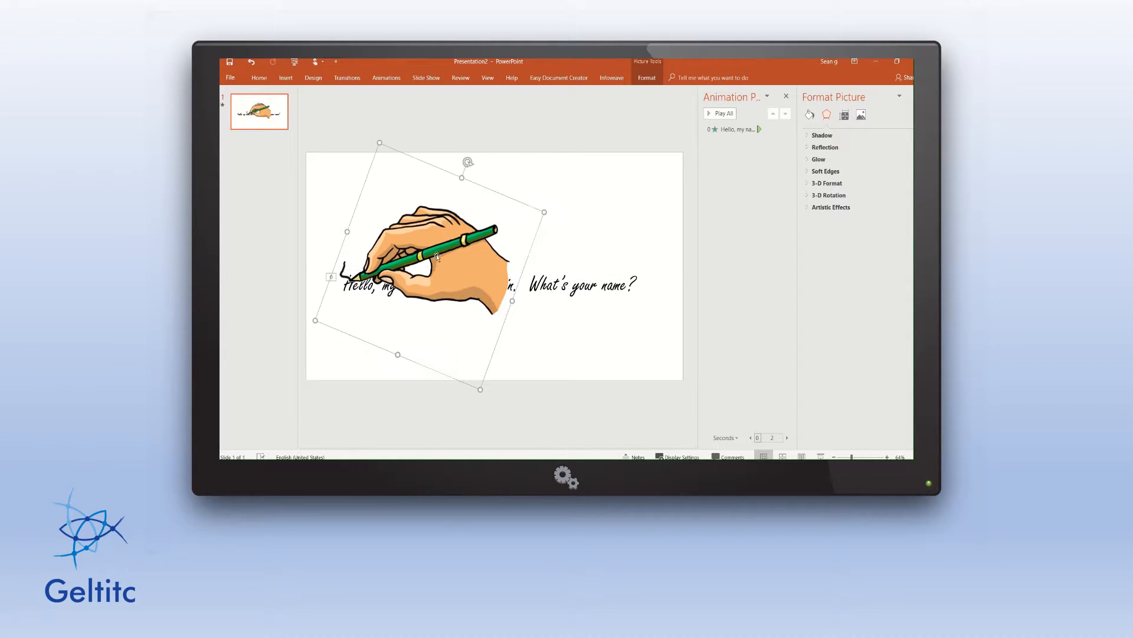
pyautogui.moveTo(542, 213); pyautogui.dragTo(394, 276)
# Send the hand picture to back, nudge it, and rotate it so the pen lies level.
pyautogui.rightClick(402, 275)
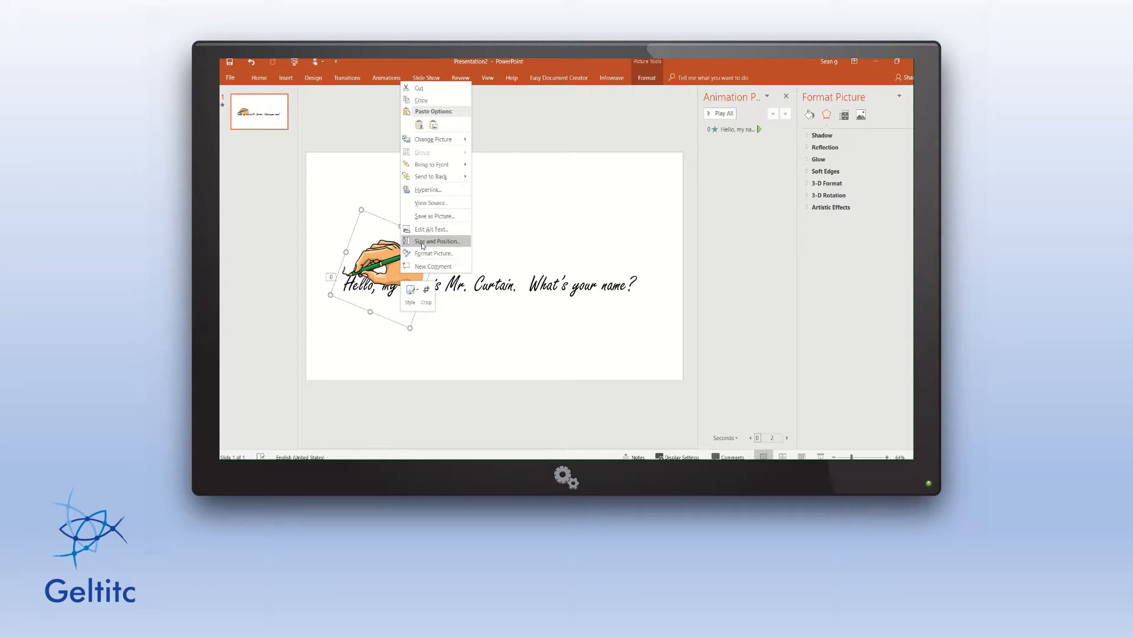
pyautogui.click(442, 178)
pyautogui.moveTo(414, 269); pyautogui.dragTo(420, 268)
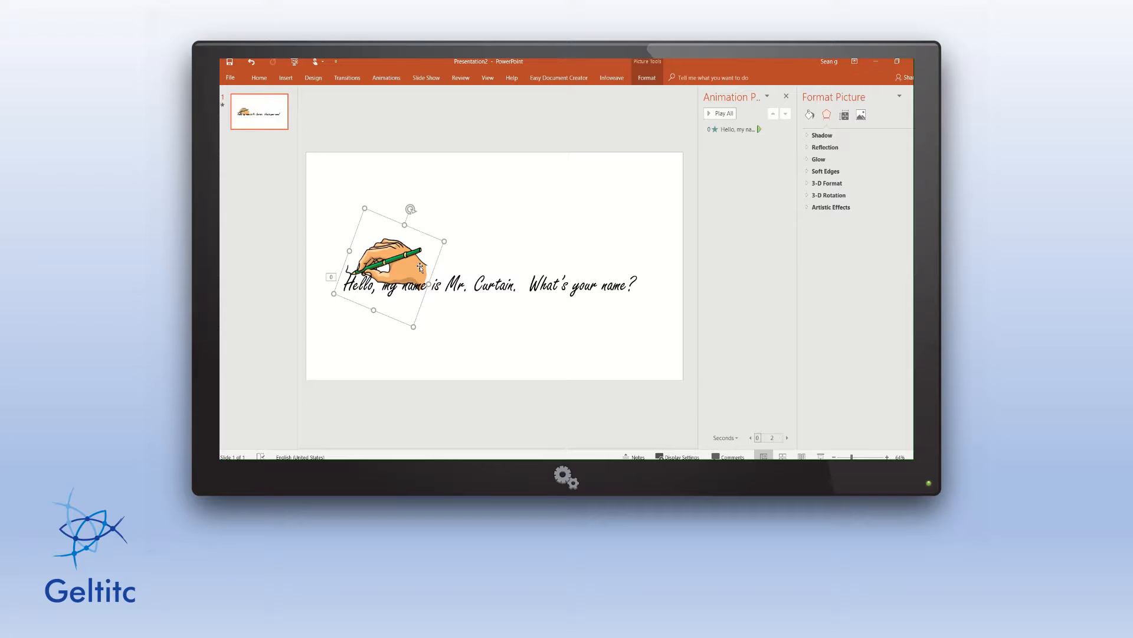
pyautogui.moveTo(411, 209); pyautogui.dragTo(408, 265)
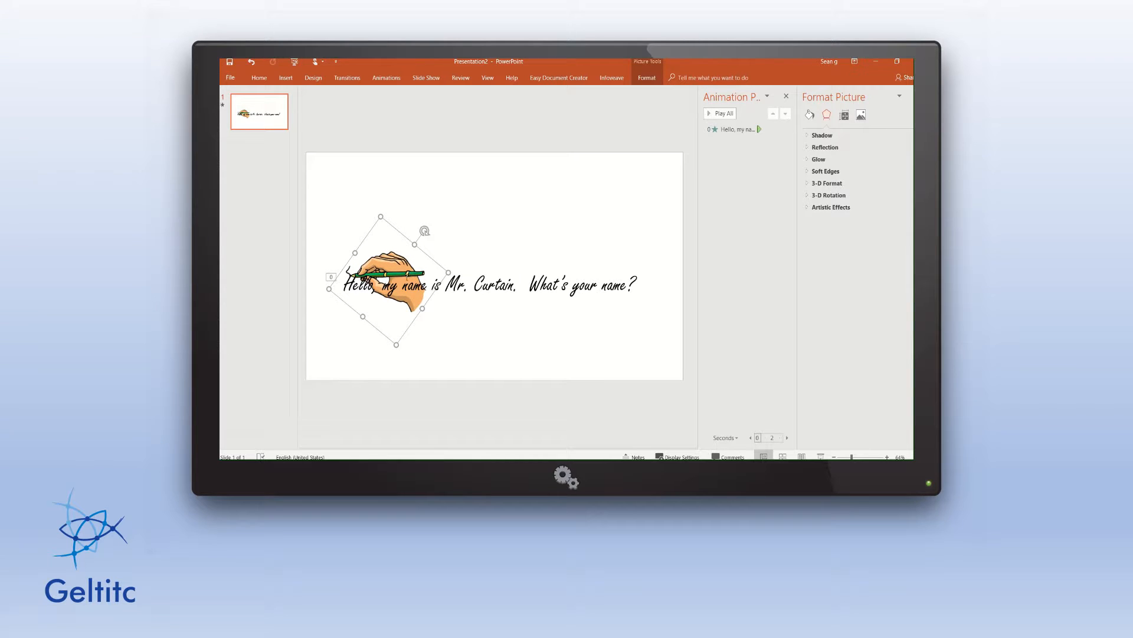
# Bring the hand picture to front over the greeting.
pyautogui.rightClick(402, 280)
pyautogui.click(392, 259)
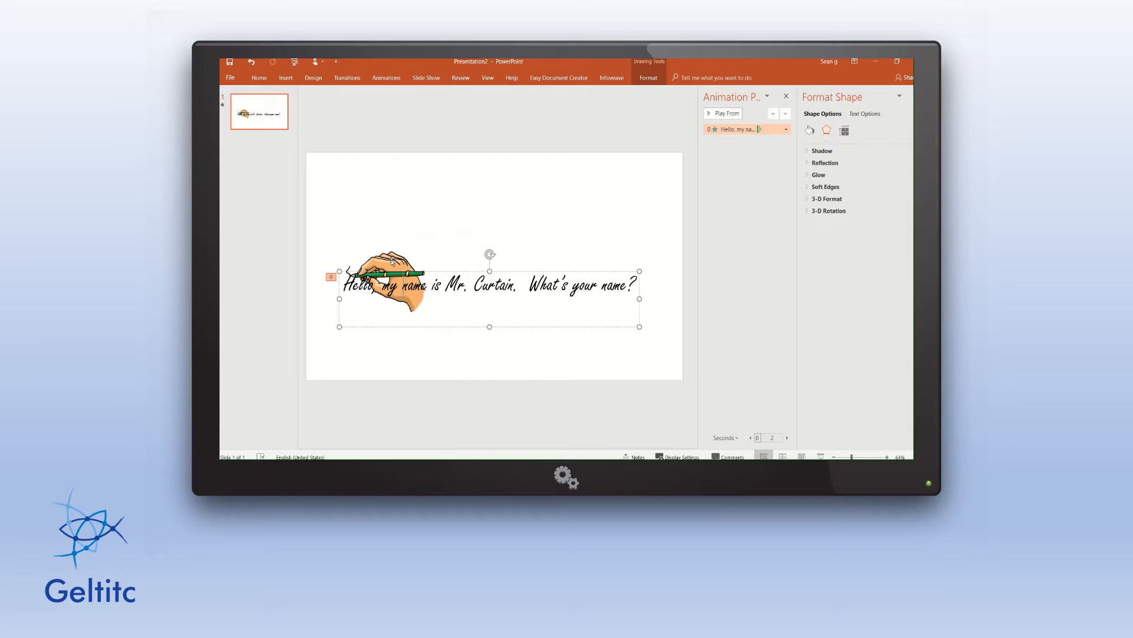
pyautogui.rightClick(391, 258)
pyautogui.rightClick(391, 259)
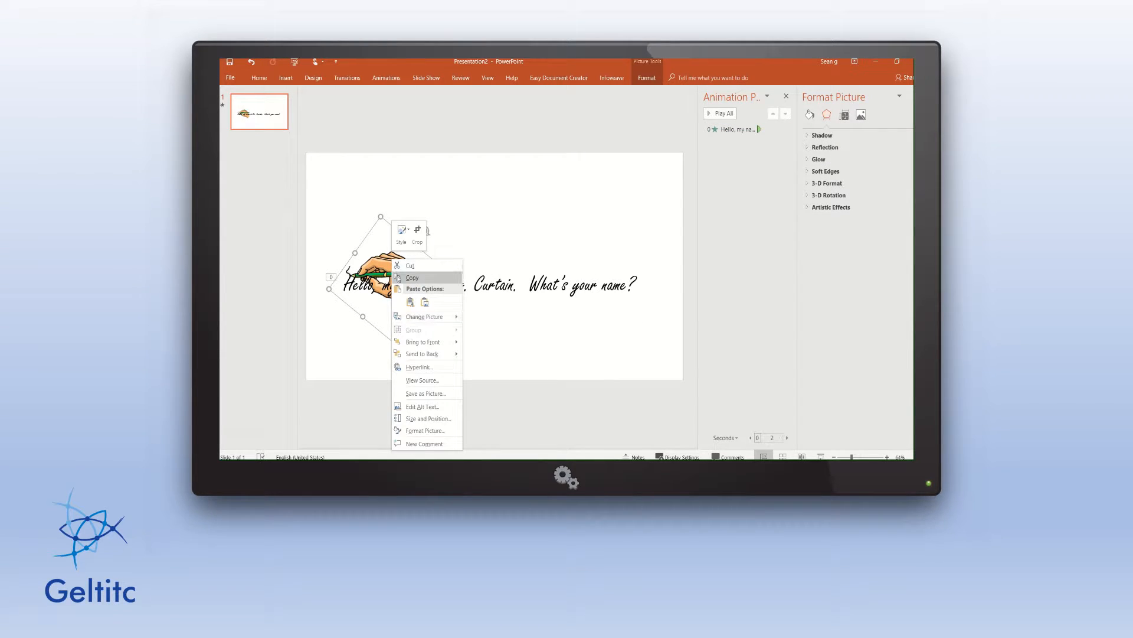
pyautogui.click(416, 342)
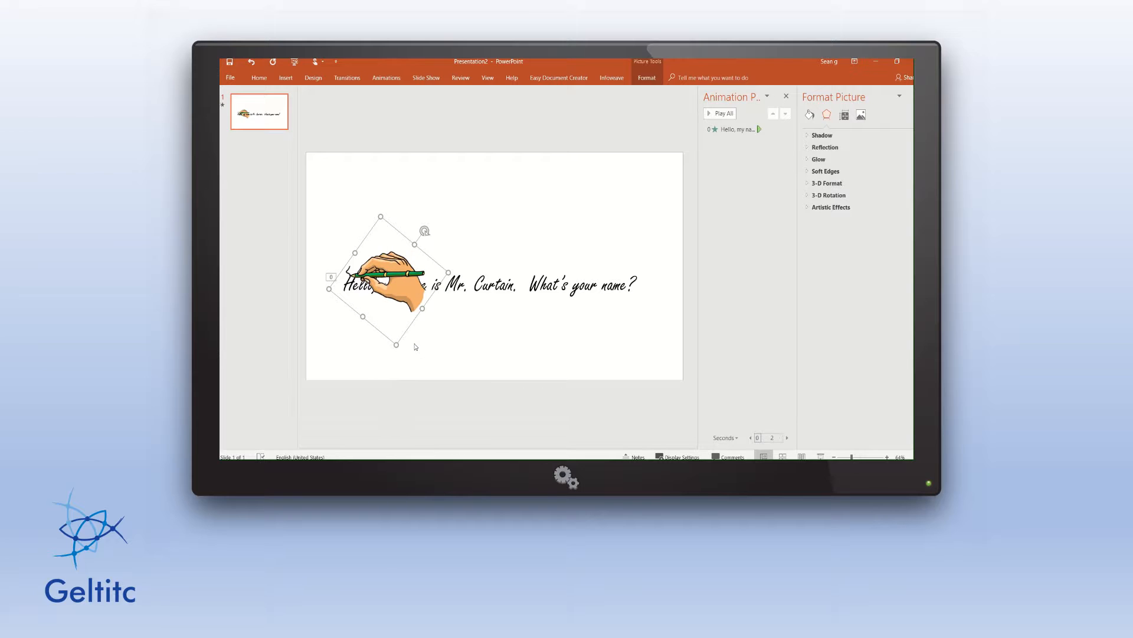
pyautogui.click(410, 300)
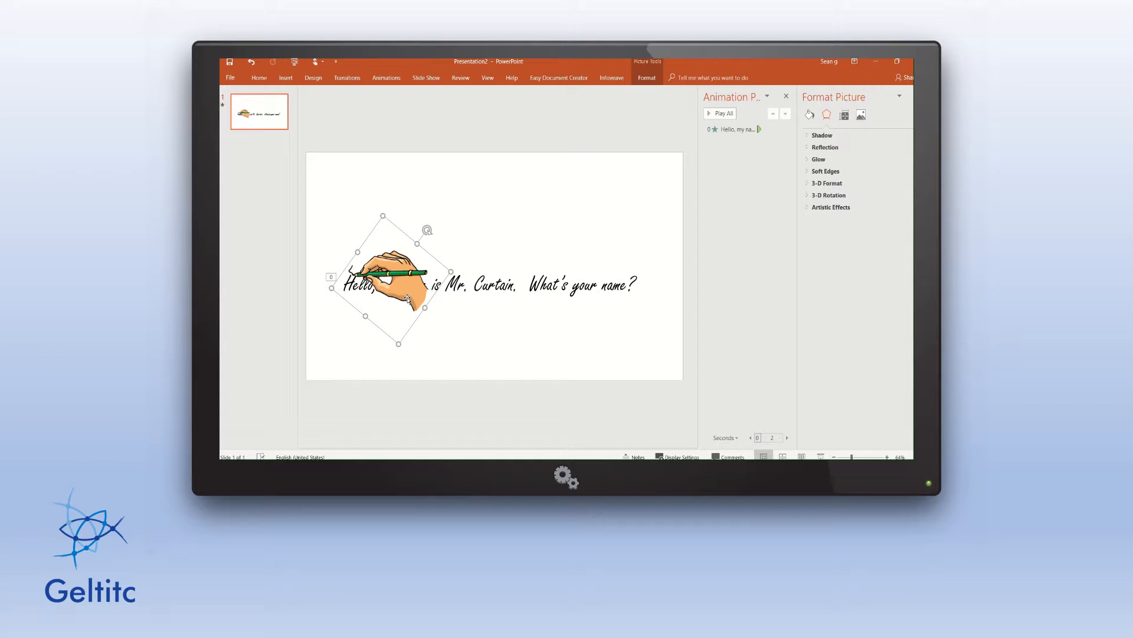
# Choose the Motion Paths > Custom Path animation for the hand picture.
pyautogui.click(385, 78)
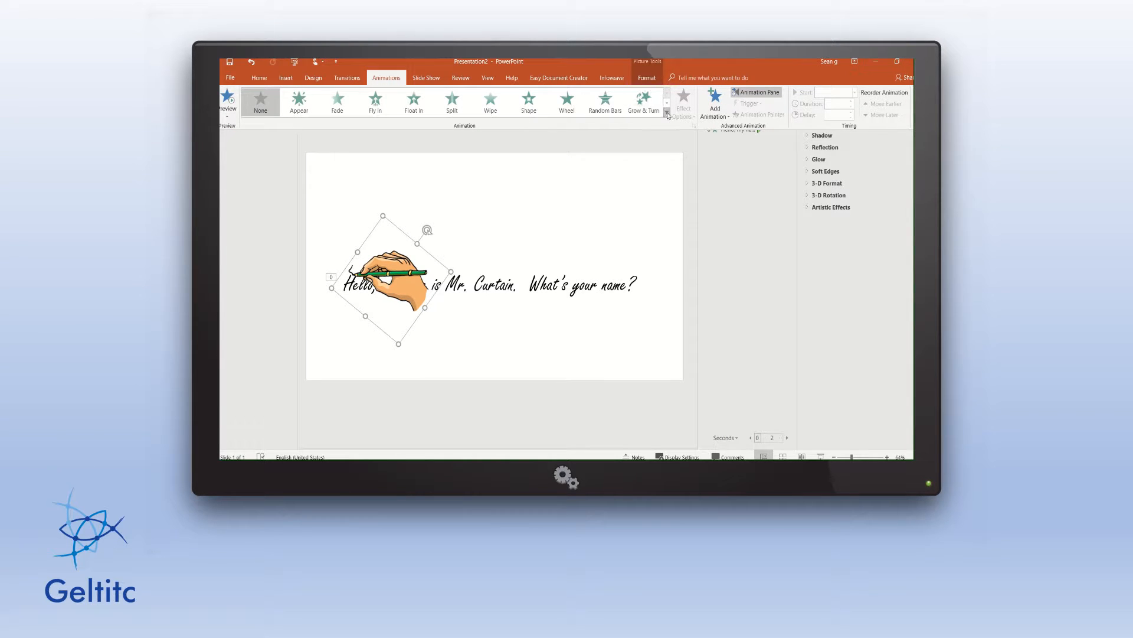
pyautogui.click(667, 112)
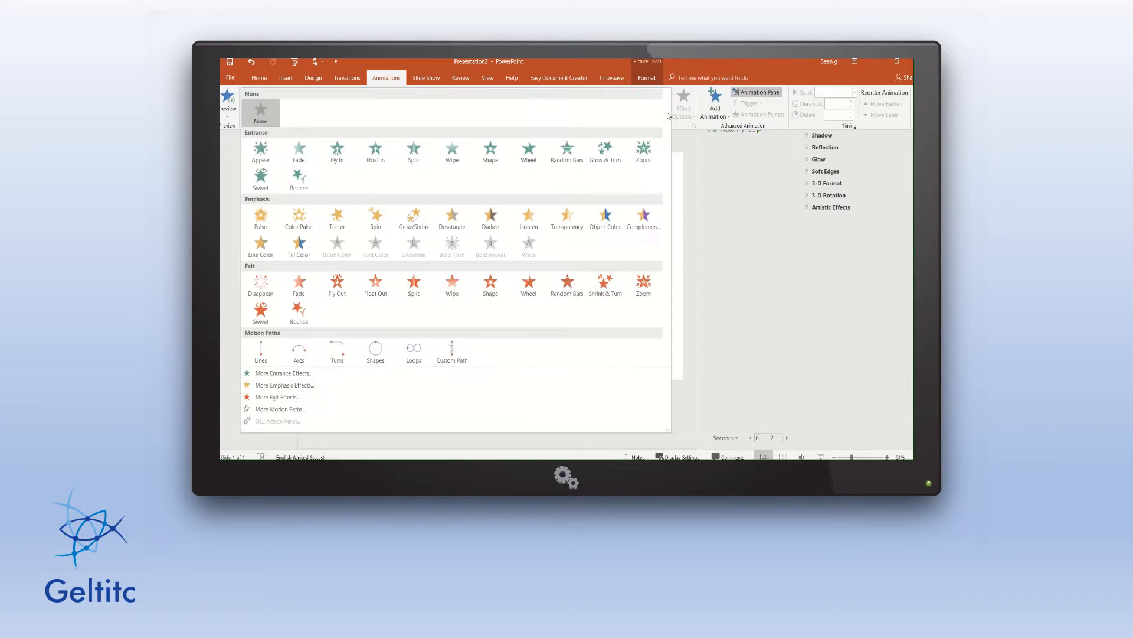
pyautogui.click(452, 354)
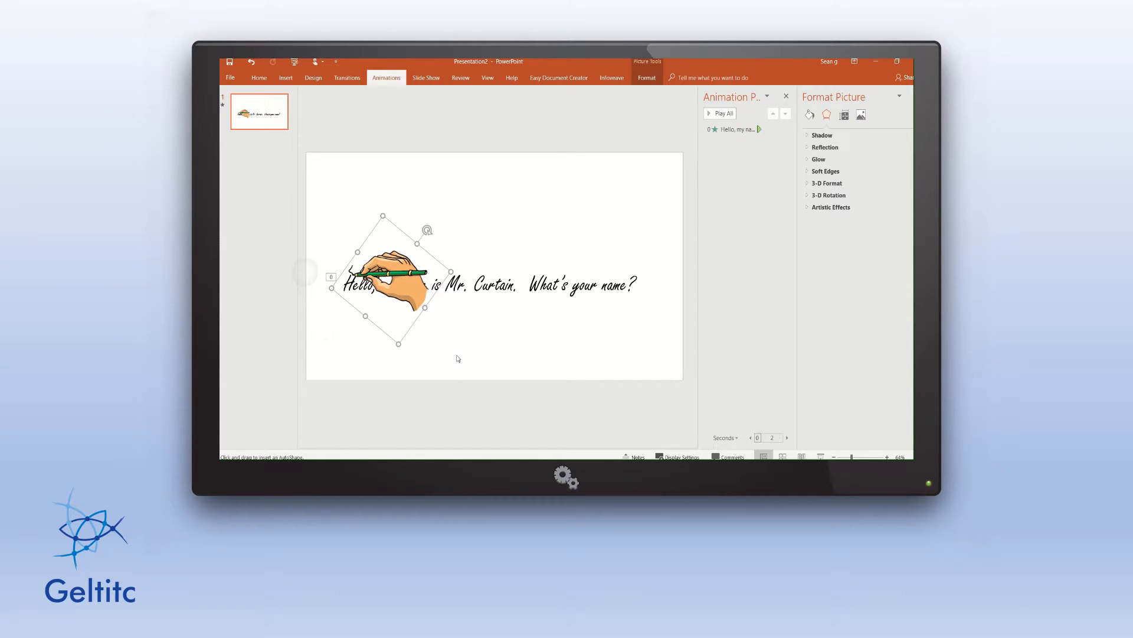
# Trace a custom motion path along the handwritten greeting and finish it with a double-click.
pyautogui.scroll(4, 458, 358)
pyautogui.scroll(-3, 458, 358)
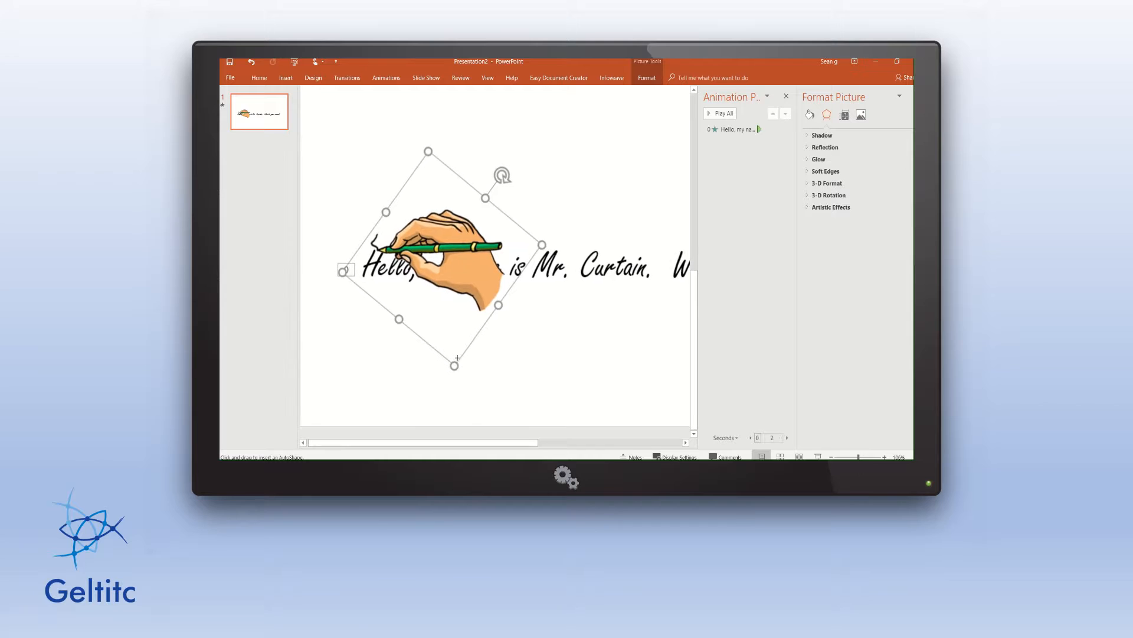
pyautogui.scroll(-1, 457, 358)
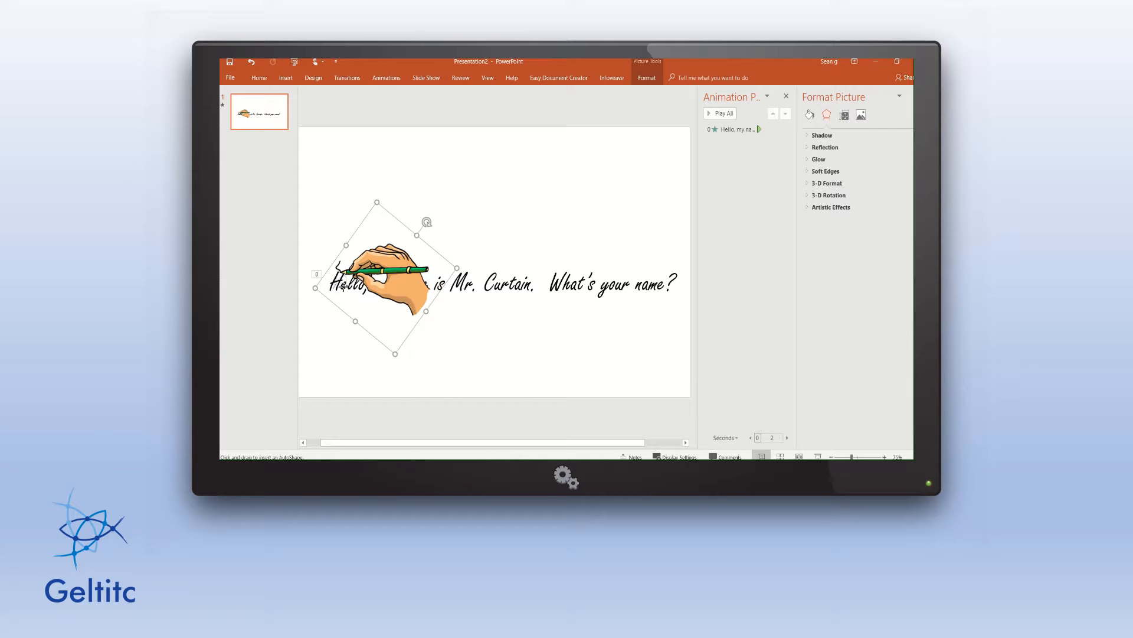
pyautogui.doubleClick(370, 302)
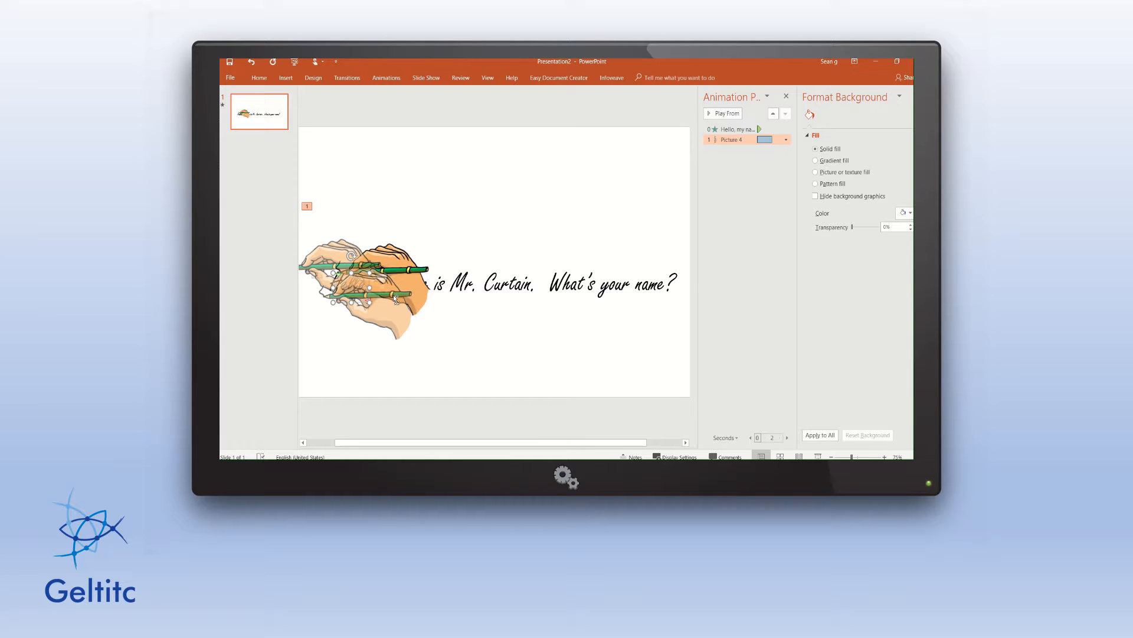
# Undo the drawn path, move the hand above the greeting, and start a Custom Path at 'Hello'.
pyautogui.hotkey('ctrl', 'z')
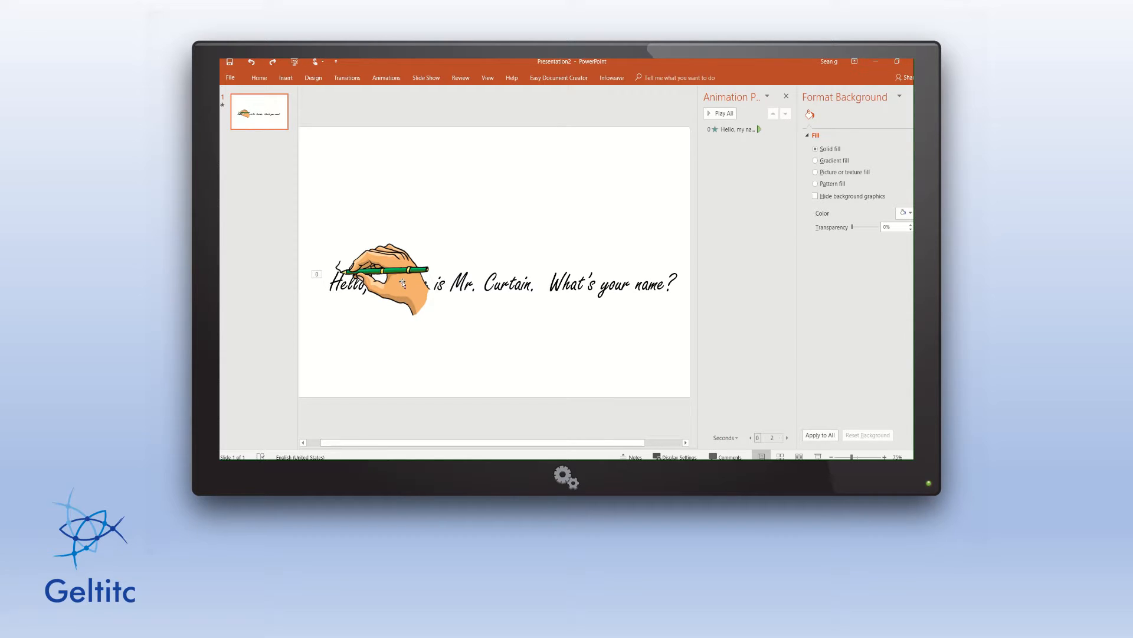
pyautogui.moveTo(401, 286); pyautogui.dragTo(410, 232)
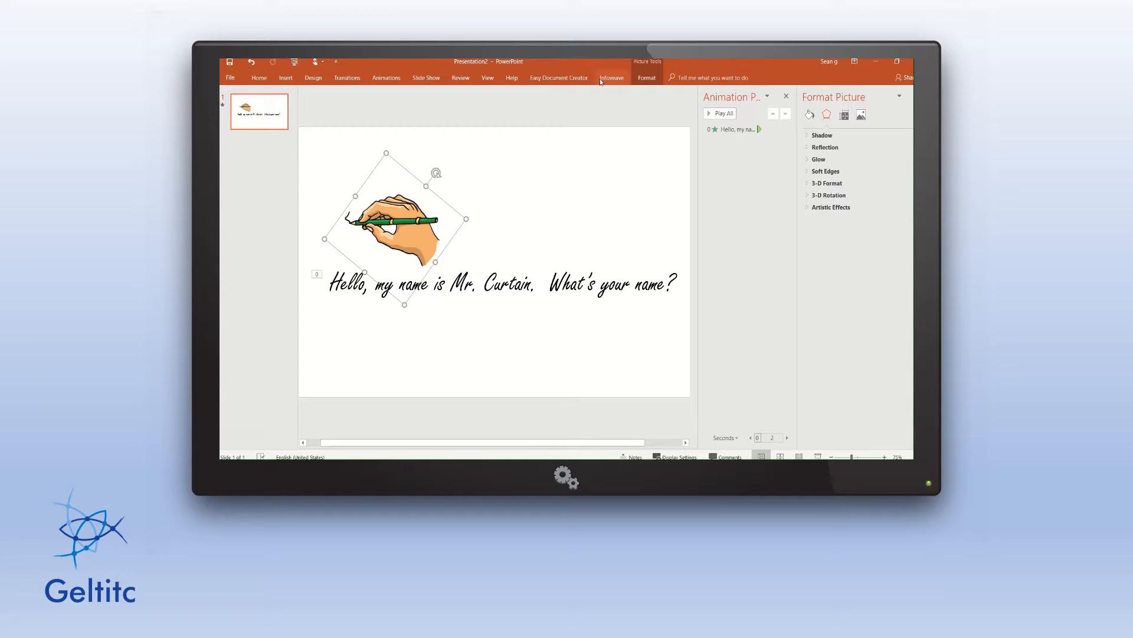
pyautogui.click(388, 79)
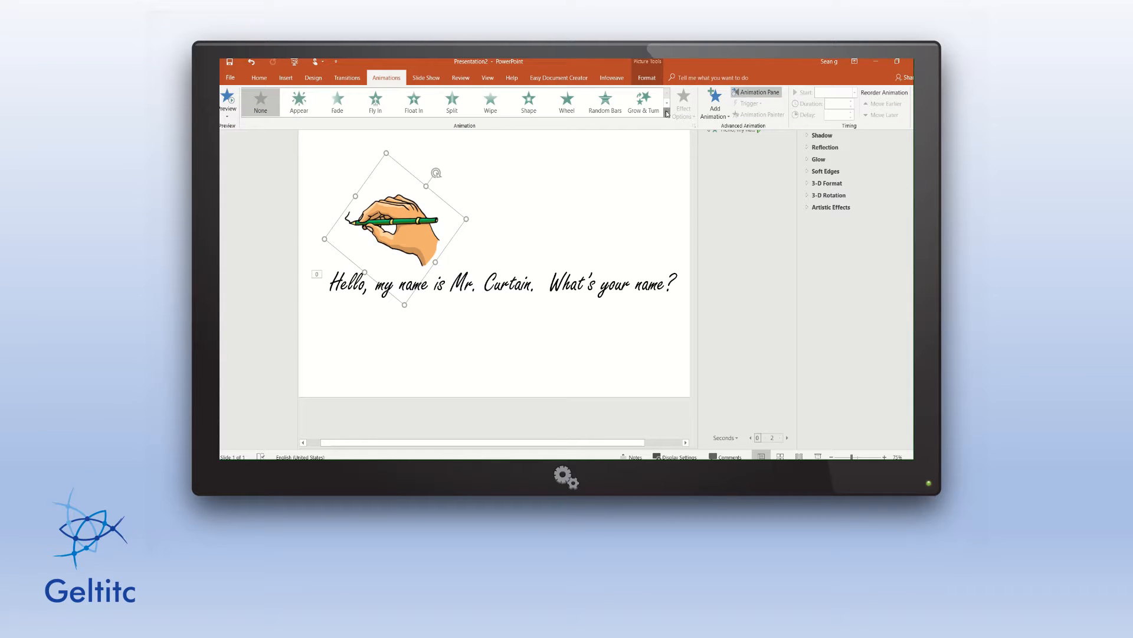
pyautogui.click(667, 112)
pyautogui.click(456, 357)
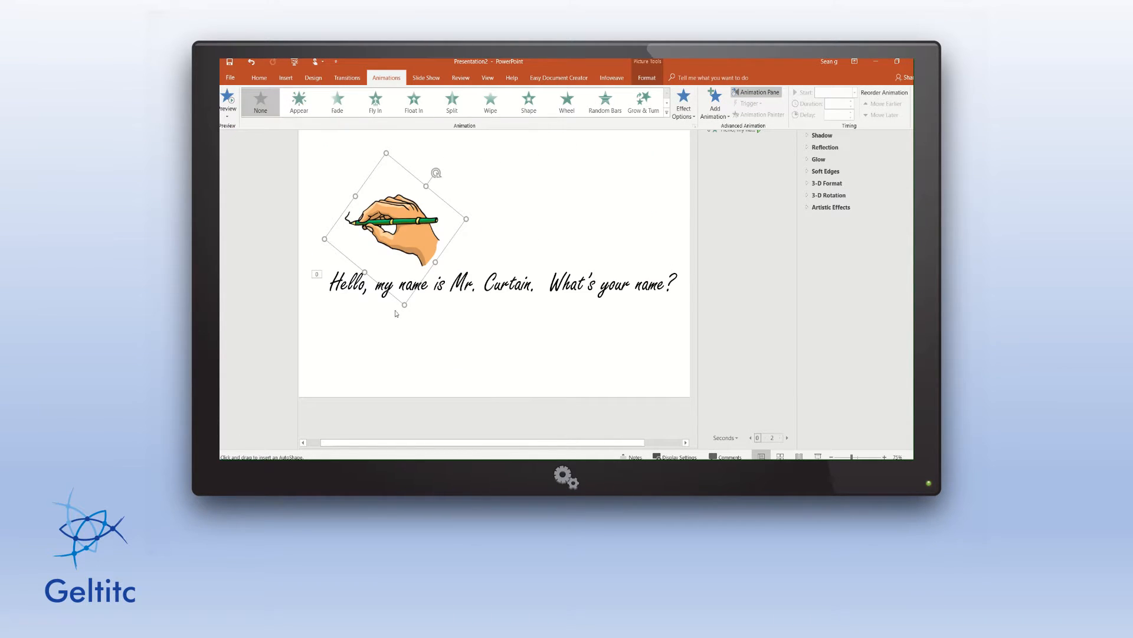
pyautogui.click(338, 275)
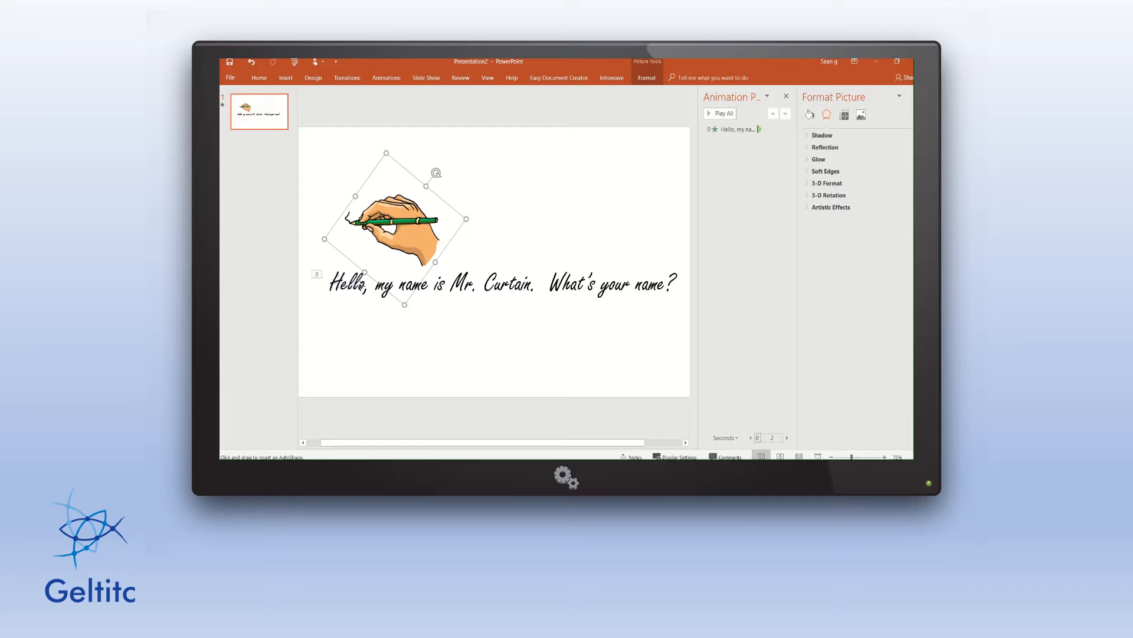
# Trace the hand's motion path along the greeting line, finishing at the question mark.
pyautogui.moveTo(362, 294)
pyautogui.mouseDown()
pyautogui.moveTo(436, 288)
pyautogui.moveTo(440, 277)
pyautogui.mouseUp()
pyautogui.doubleClick(667, 290)
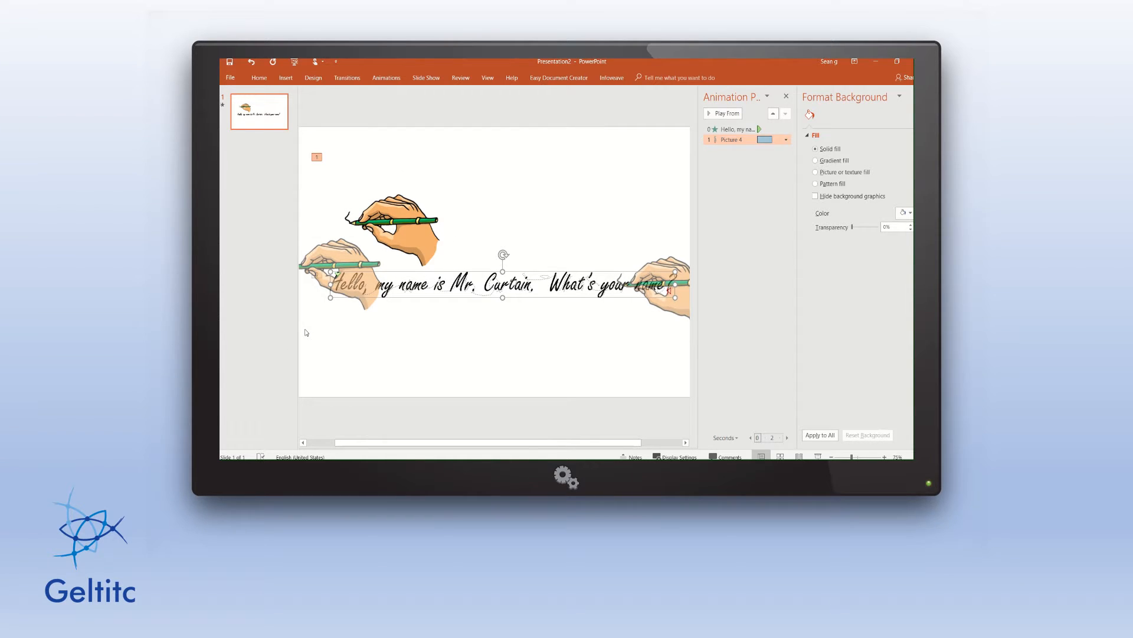
# Nudge the motion path four steps right and two steps down to align with the text.
pyautogui.press('Right')
pyautogui.press('Right')
pyautogui.press('Right')
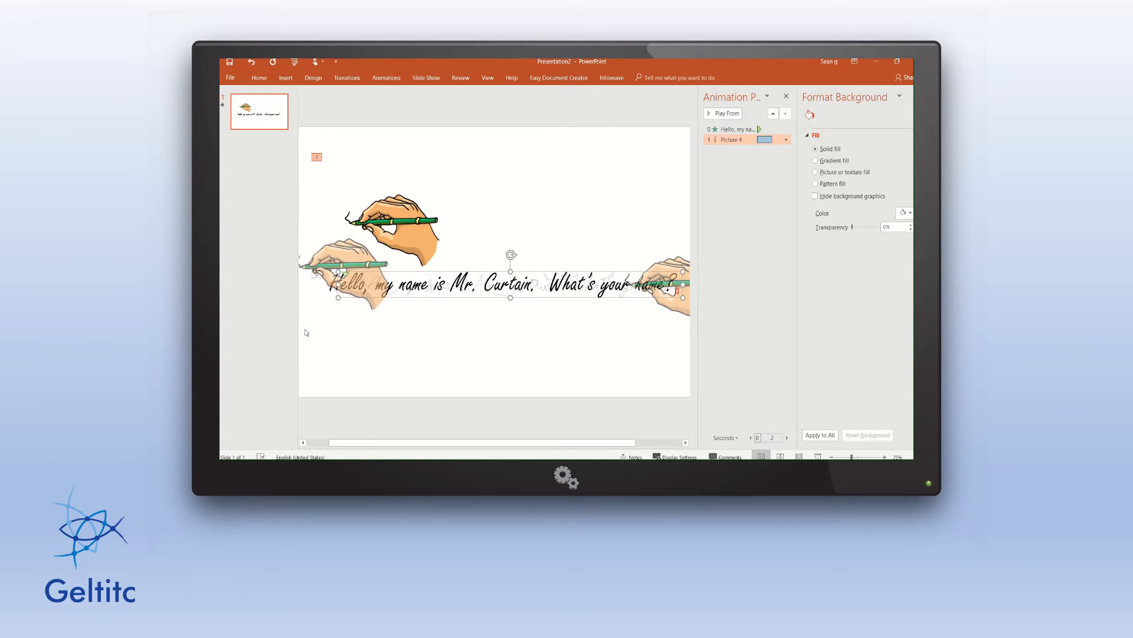
pyautogui.press('Right')
pyautogui.press('Right')
pyautogui.press('Right')
pyautogui.press('Right')
pyautogui.press('Right')
pyautogui.press('Right')
pyautogui.press('Right')
pyautogui.press('Right')
pyautogui.press('Right')
pyautogui.press('Right')
pyautogui.press('Right')
pyautogui.press('Right')
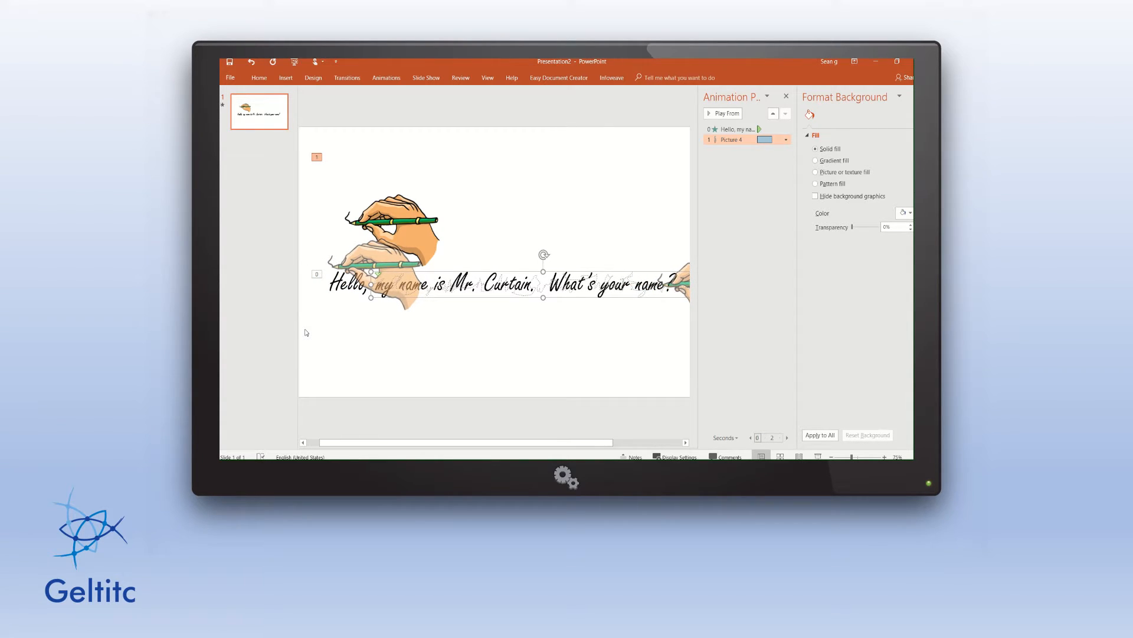
pyautogui.press('Right')
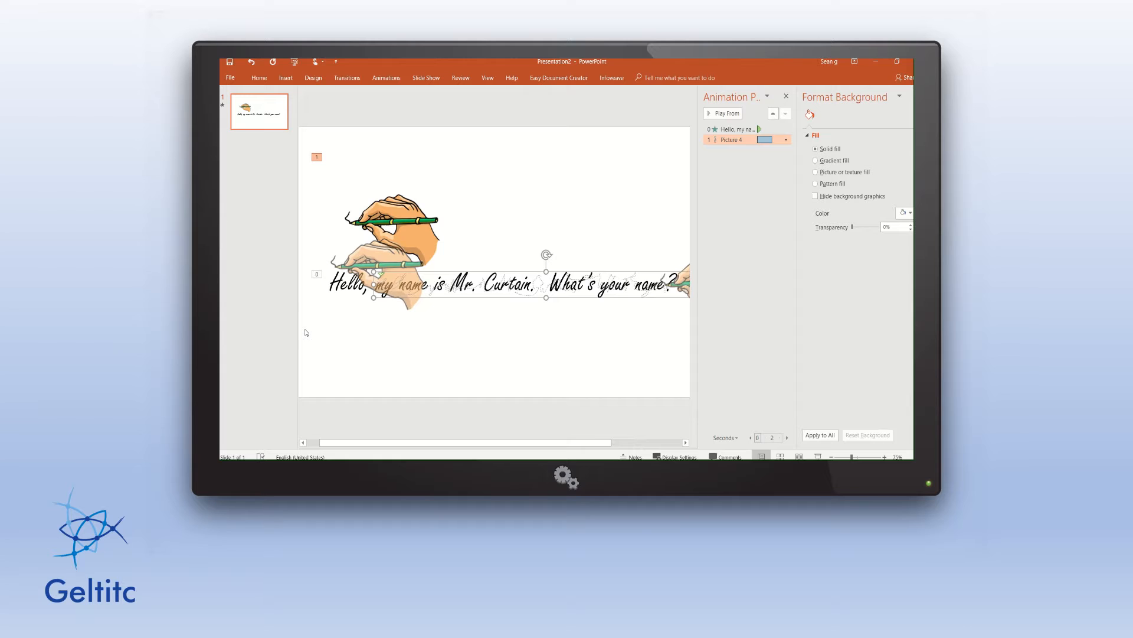
pyautogui.press('Right')
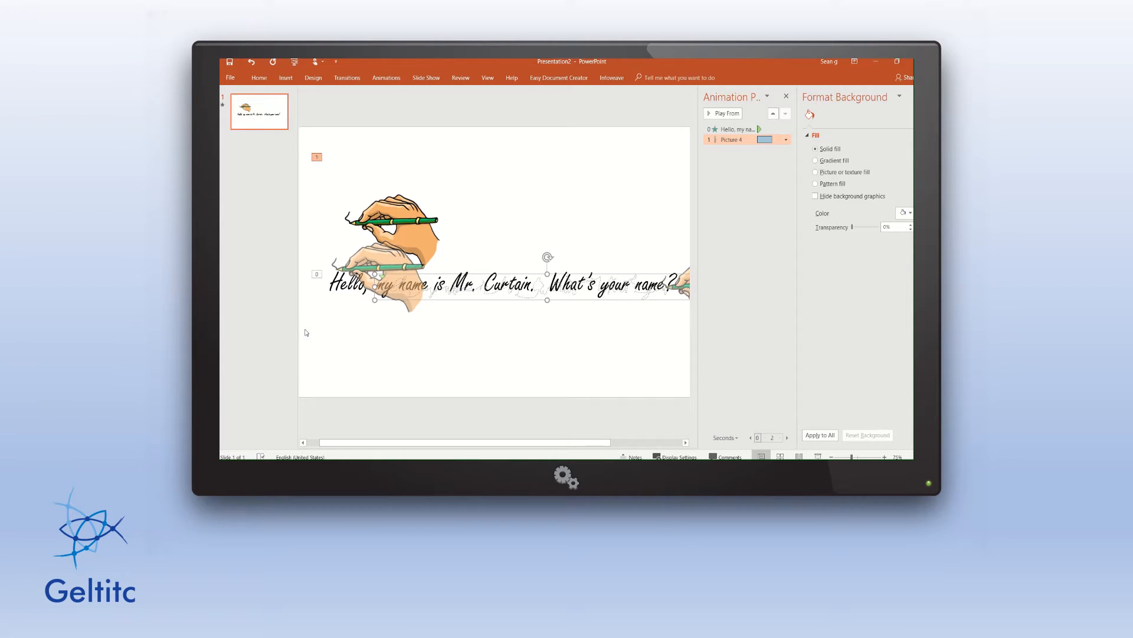
pyautogui.press('Down')
pyautogui.press('Down')
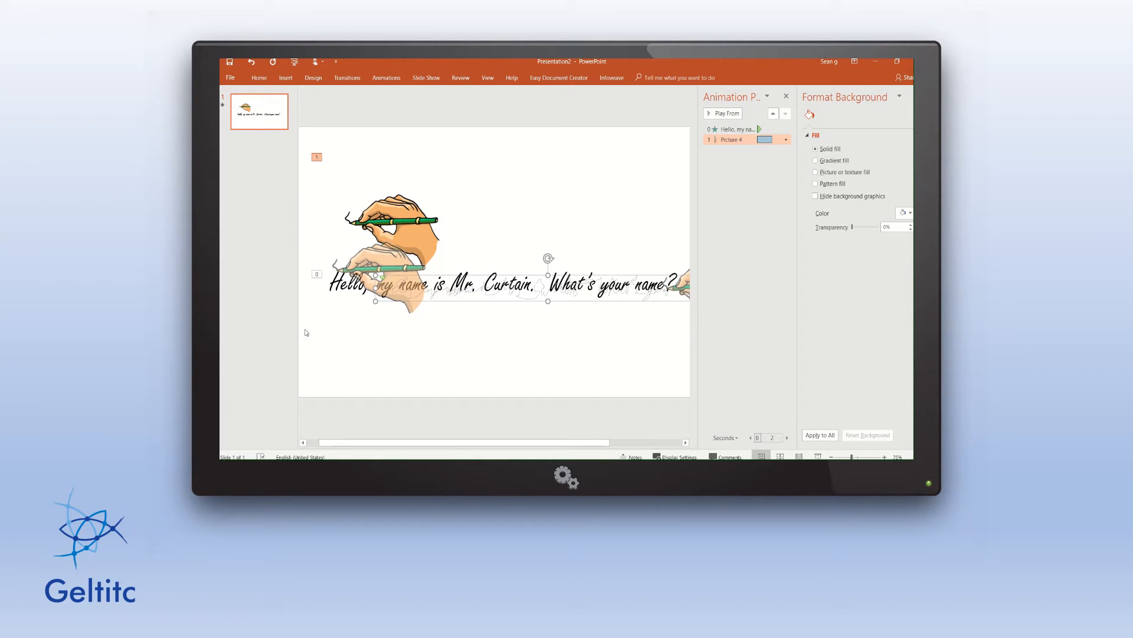
pyautogui.press('Down')
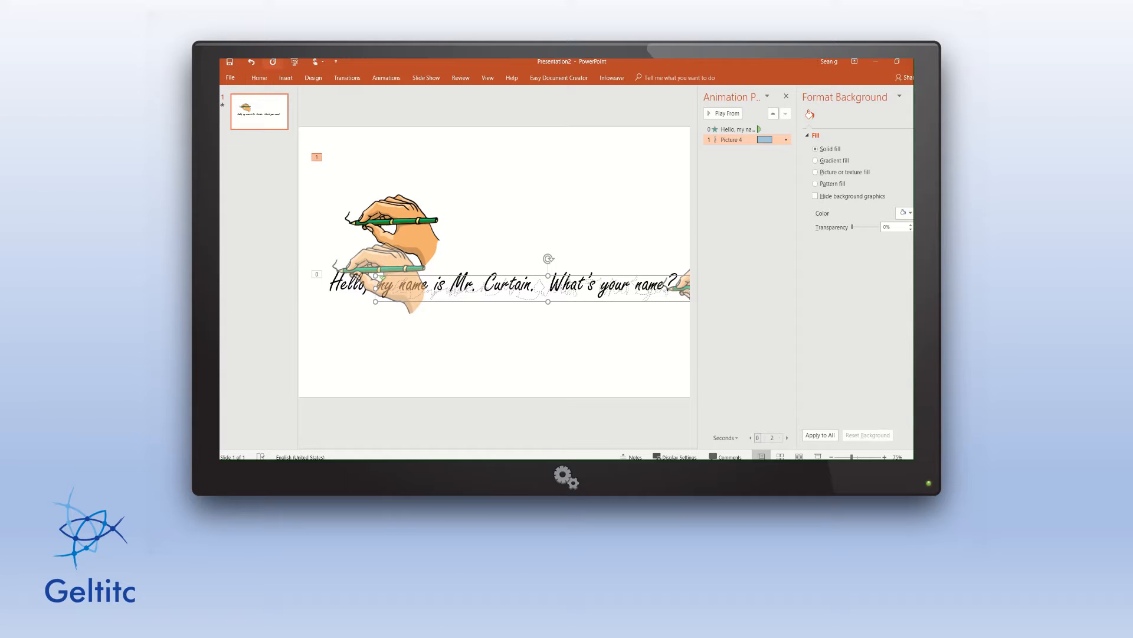
# Preview the hand writing the greeting, then stop the preview.
pyautogui.click(391, 80)
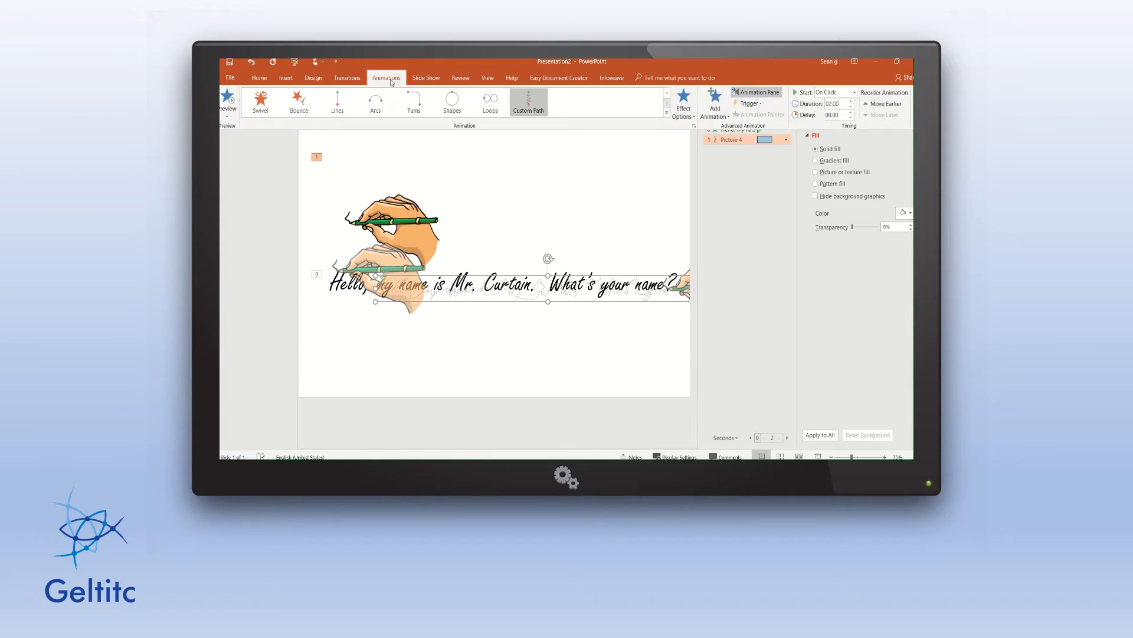
pyautogui.click(226, 98)
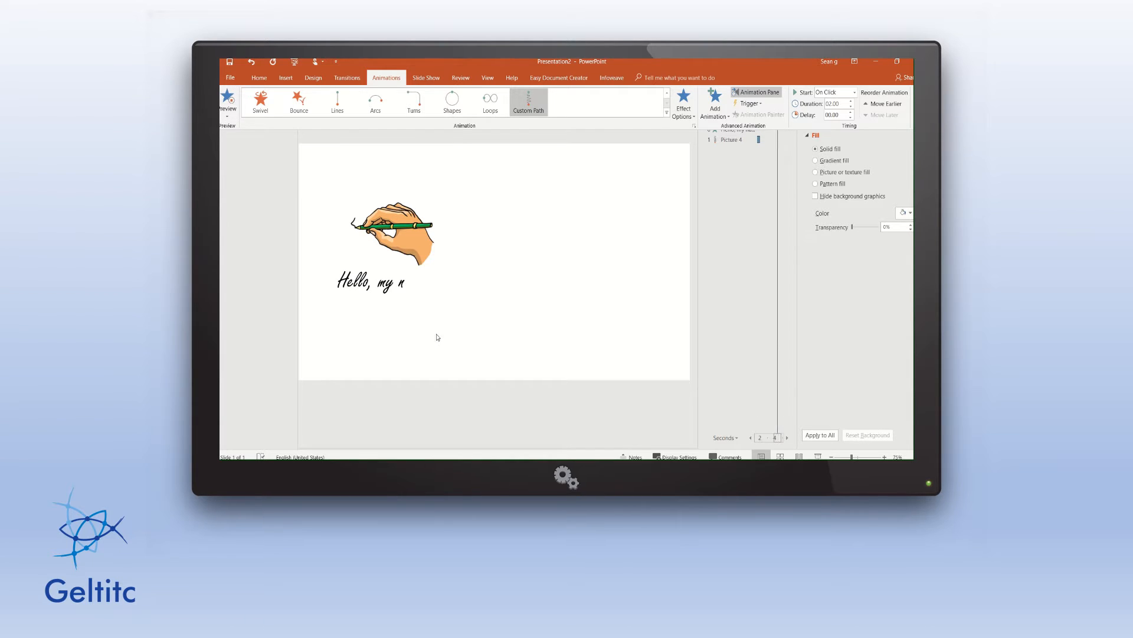
pyautogui.click(437, 296)
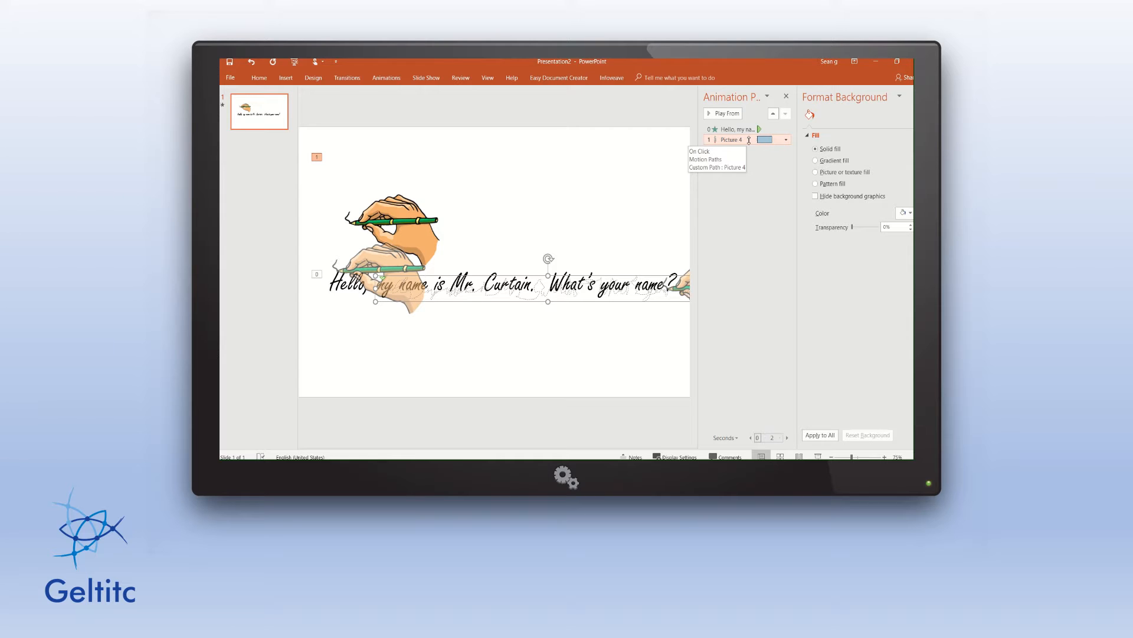
# Set Picture 4's motion path to Start With Previous and preview the combined animation.
pyautogui.click(786, 140)
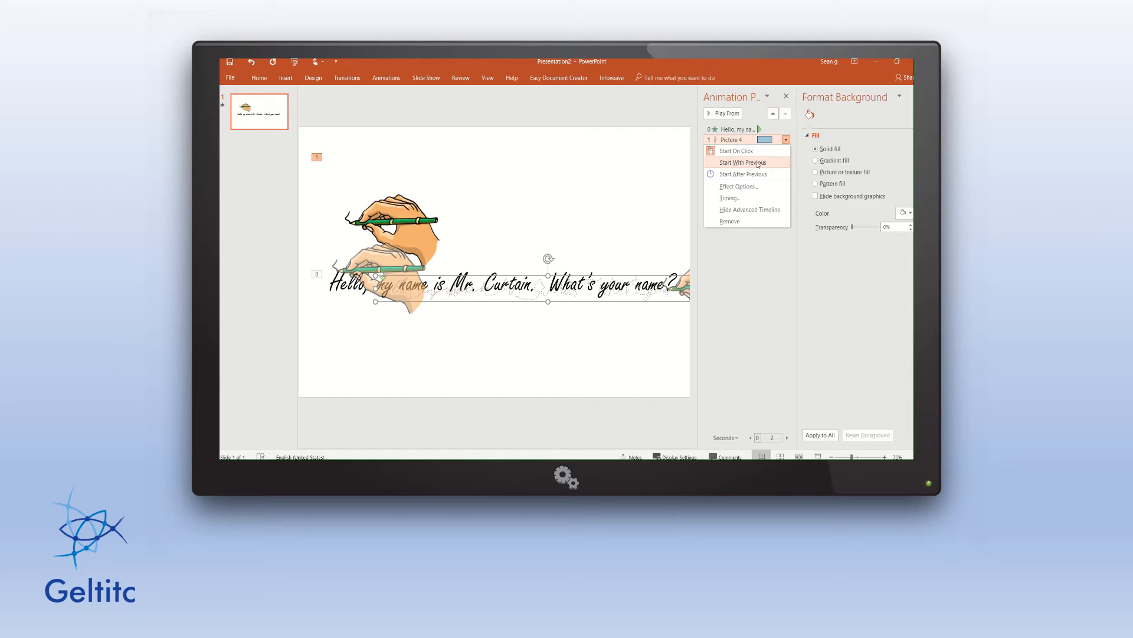
pyautogui.click(758, 163)
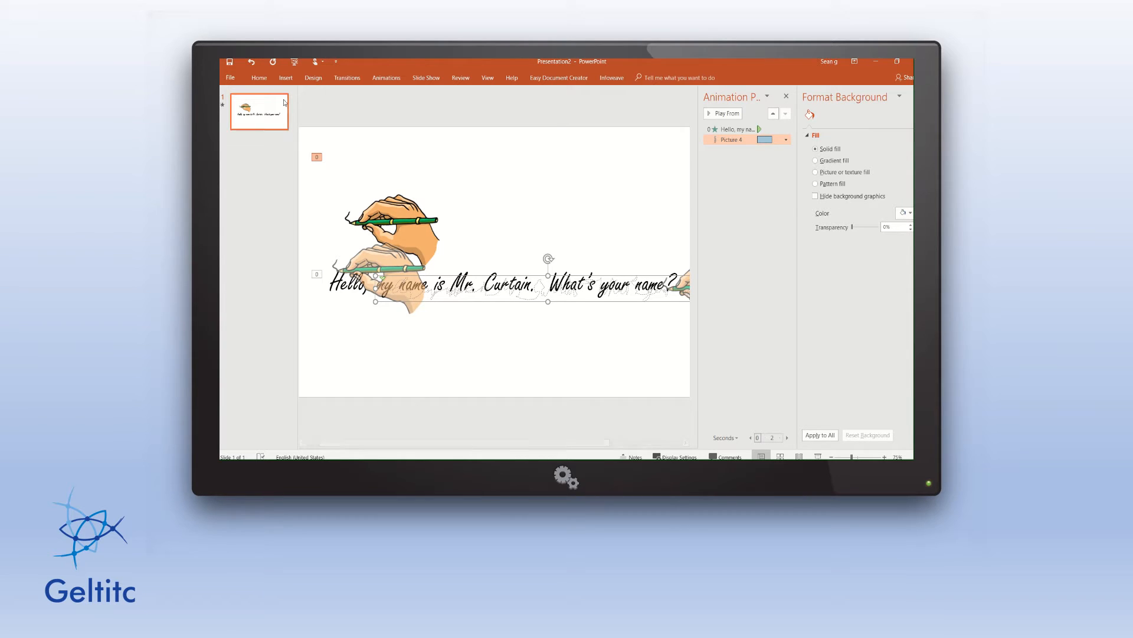
pyautogui.click(387, 77)
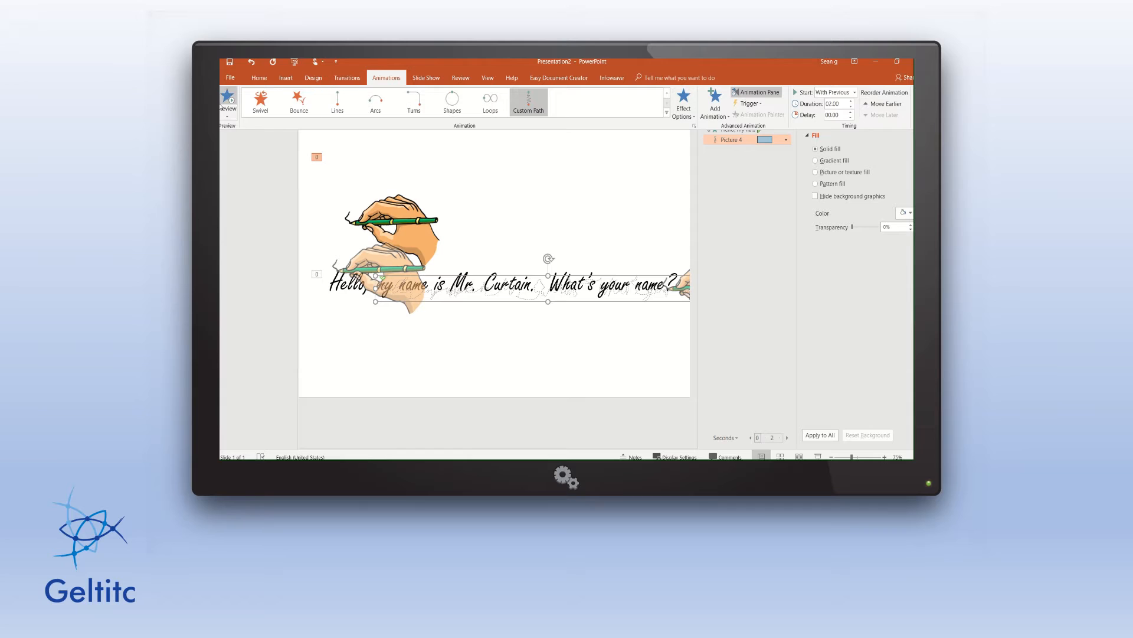
pyautogui.click(227, 98)
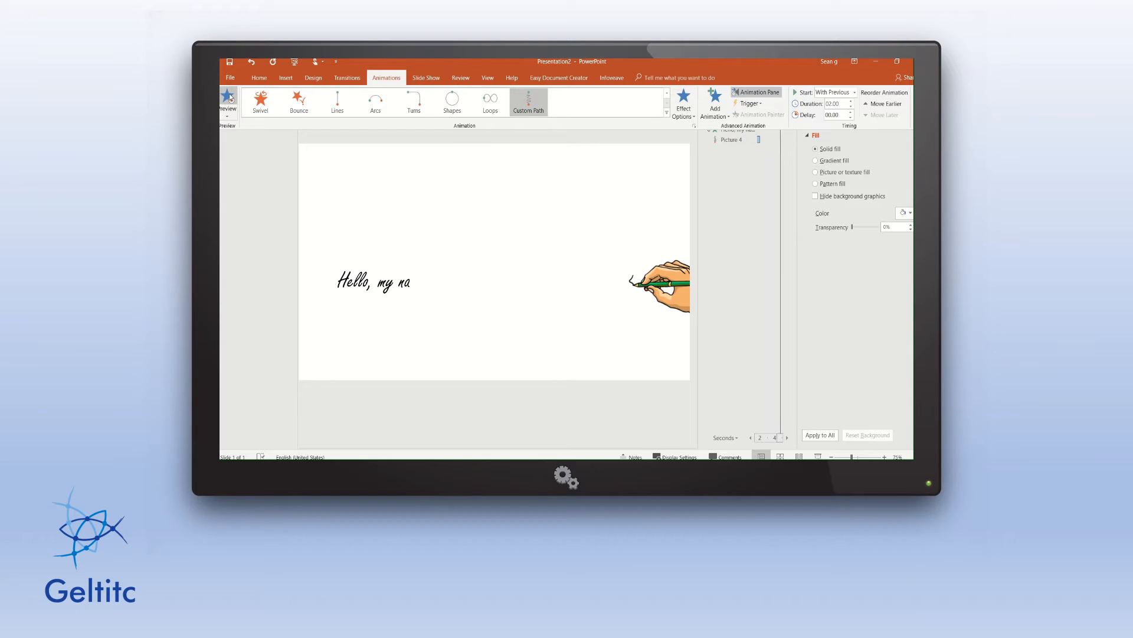
pyautogui.click(441, 321)
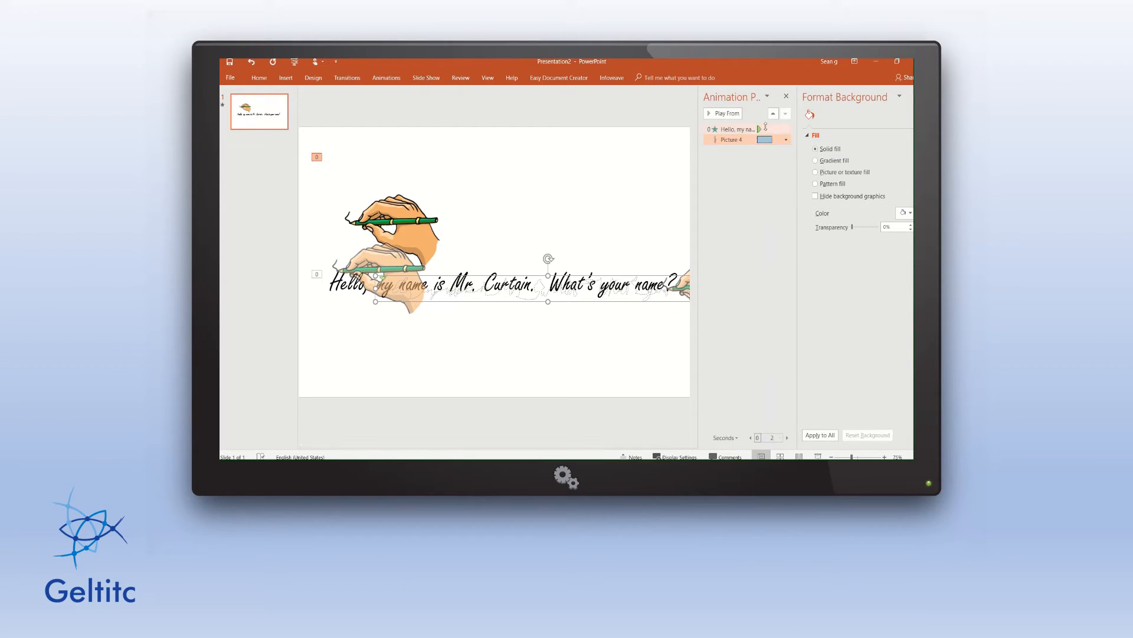
# Set the hand path's Smooth start and Smooth end to 0 sec and its duration to 20 seconds.
pyautogui.click(785, 140)
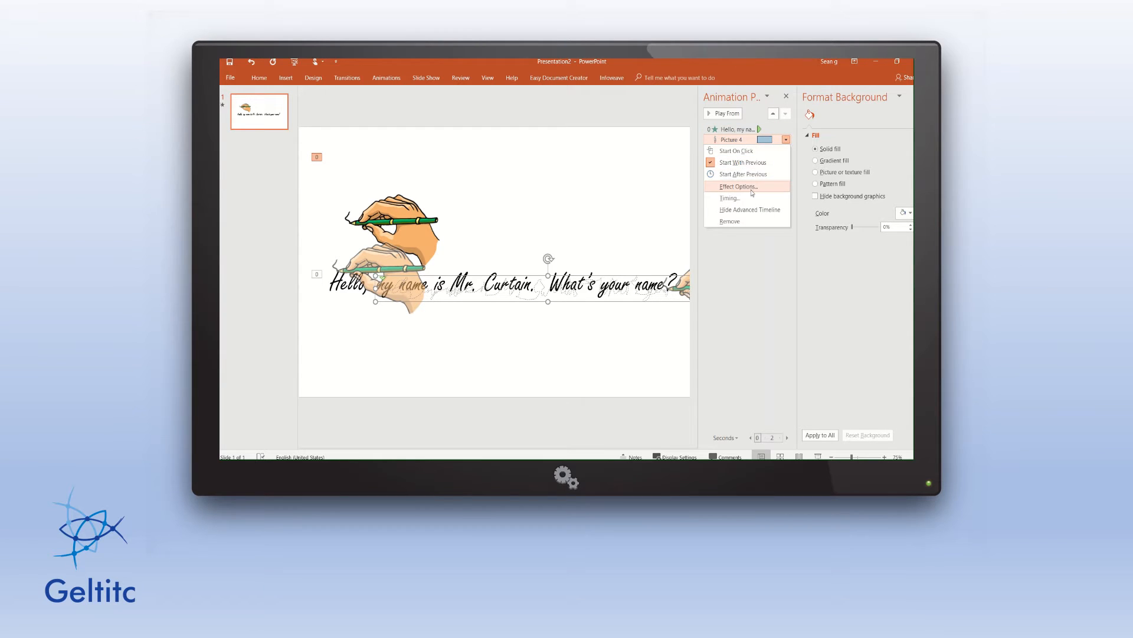
pyautogui.click(738, 187)
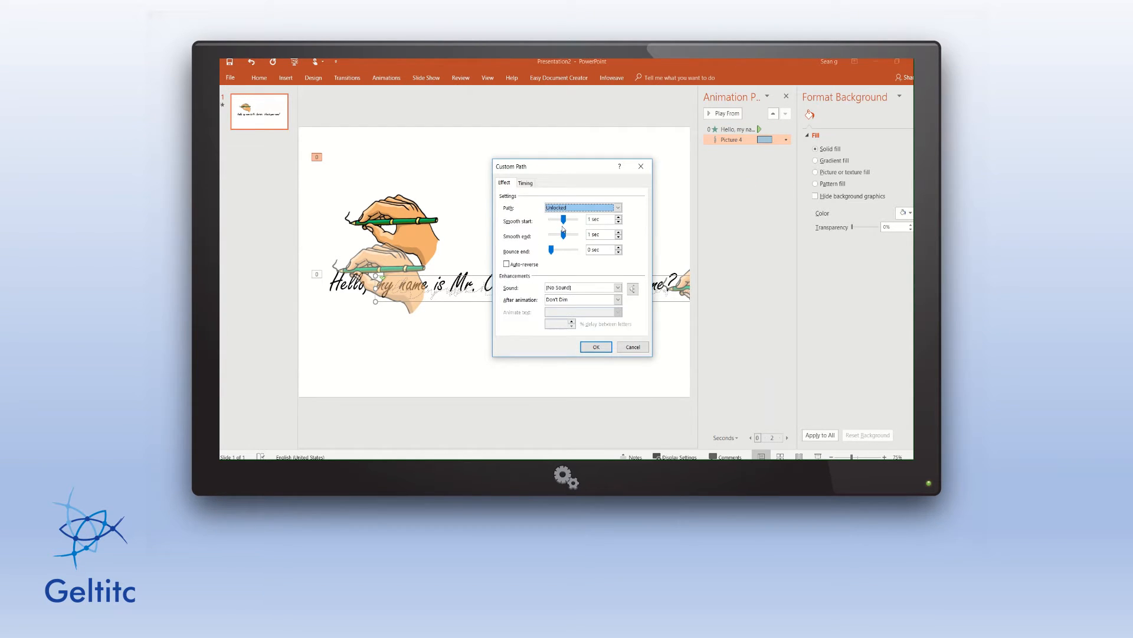
pyautogui.moveTo(564, 221)
pyautogui.mouseDown()
pyautogui.moveTo(549, 221)
pyautogui.moveTo(563, 235)
pyautogui.moveTo(551, 235)
pyautogui.mouseUp()
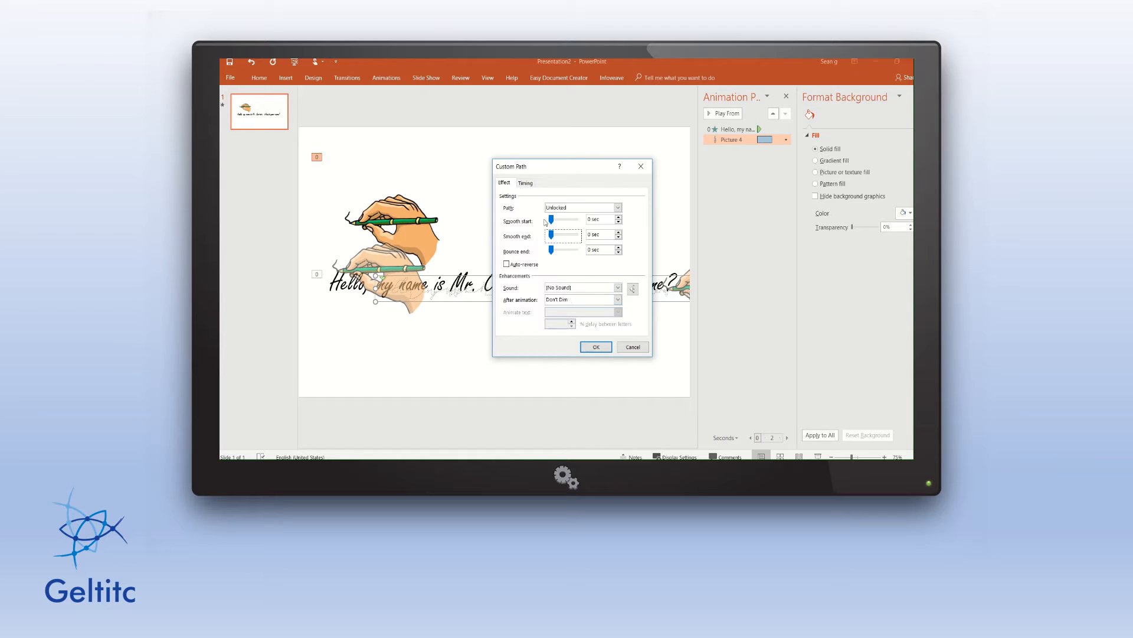
pyautogui.click(527, 184)
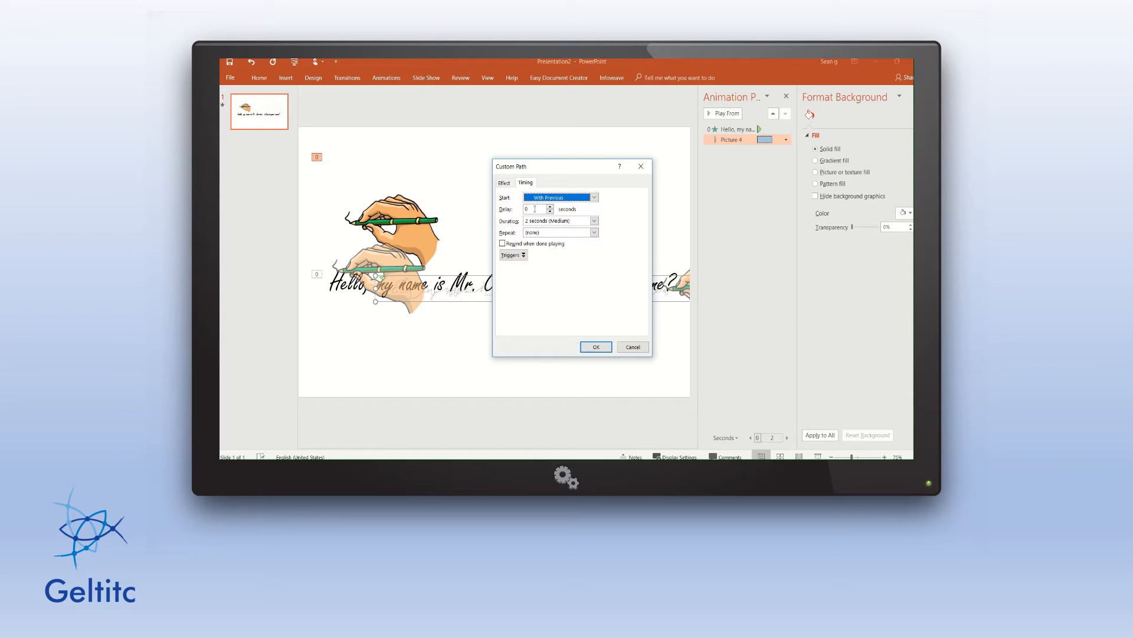
pyautogui.click(595, 221)
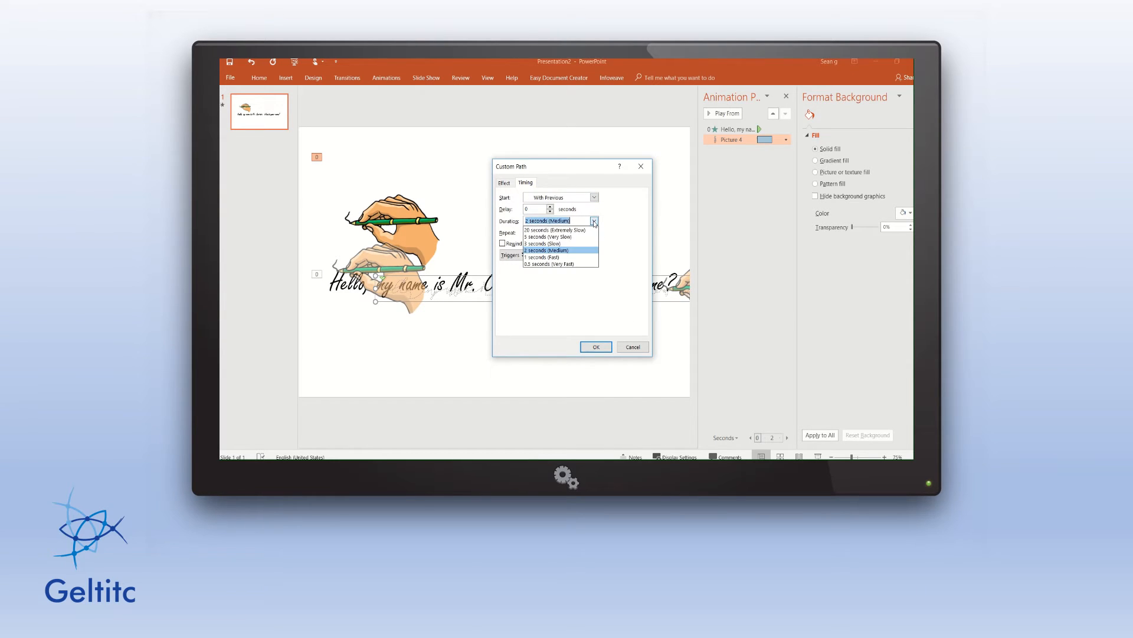
pyautogui.click(555, 230)
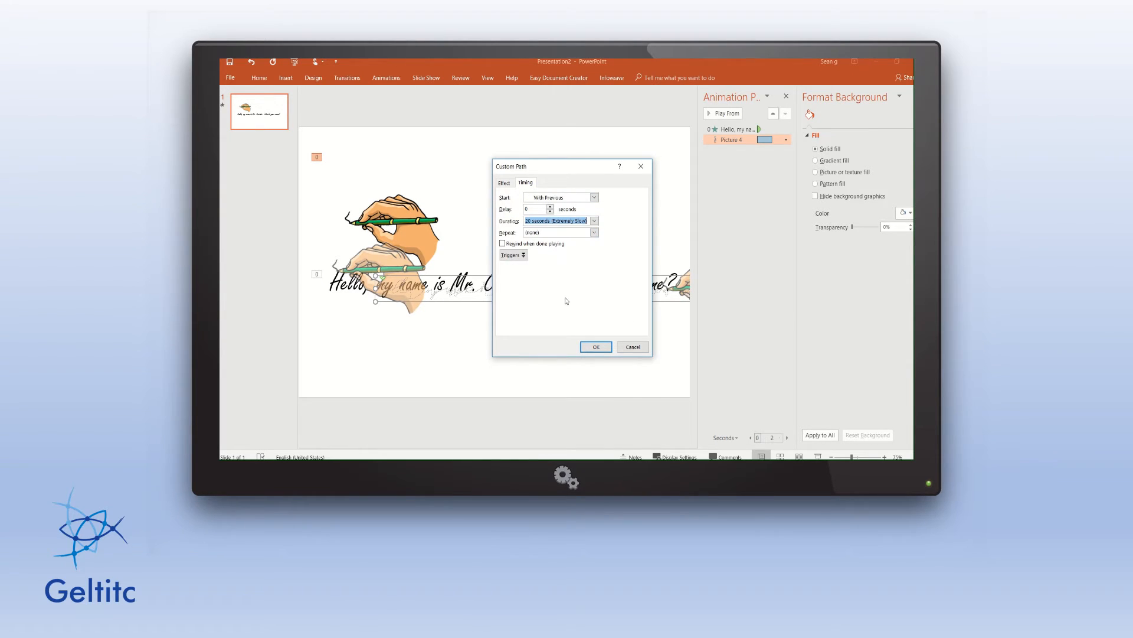
pyautogui.click(589, 347)
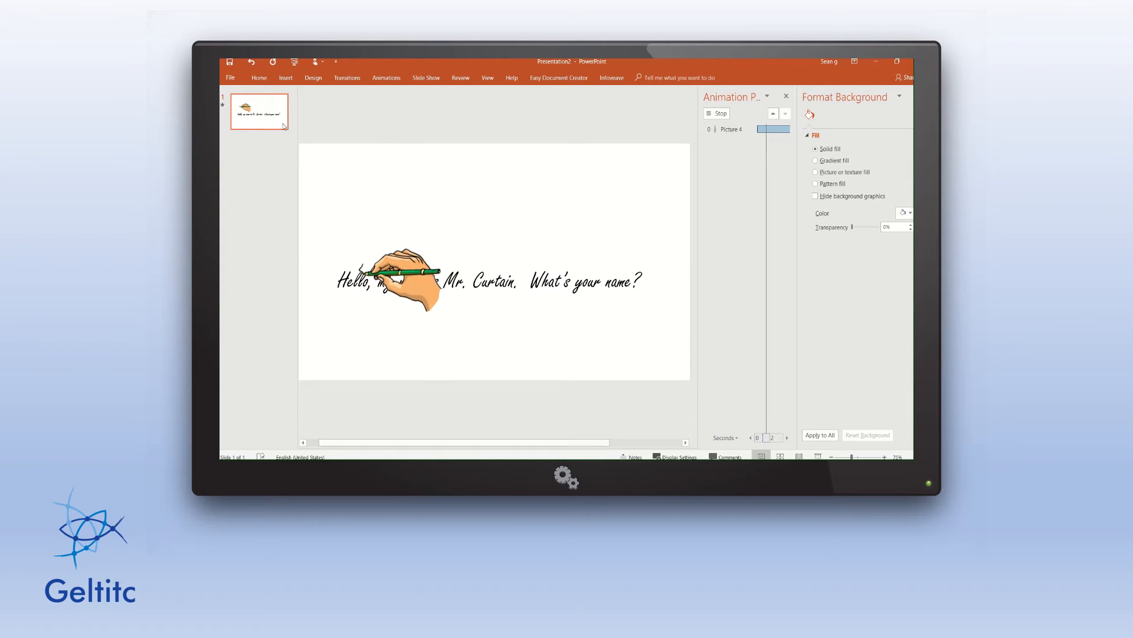
pyautogui.click(391, 78)
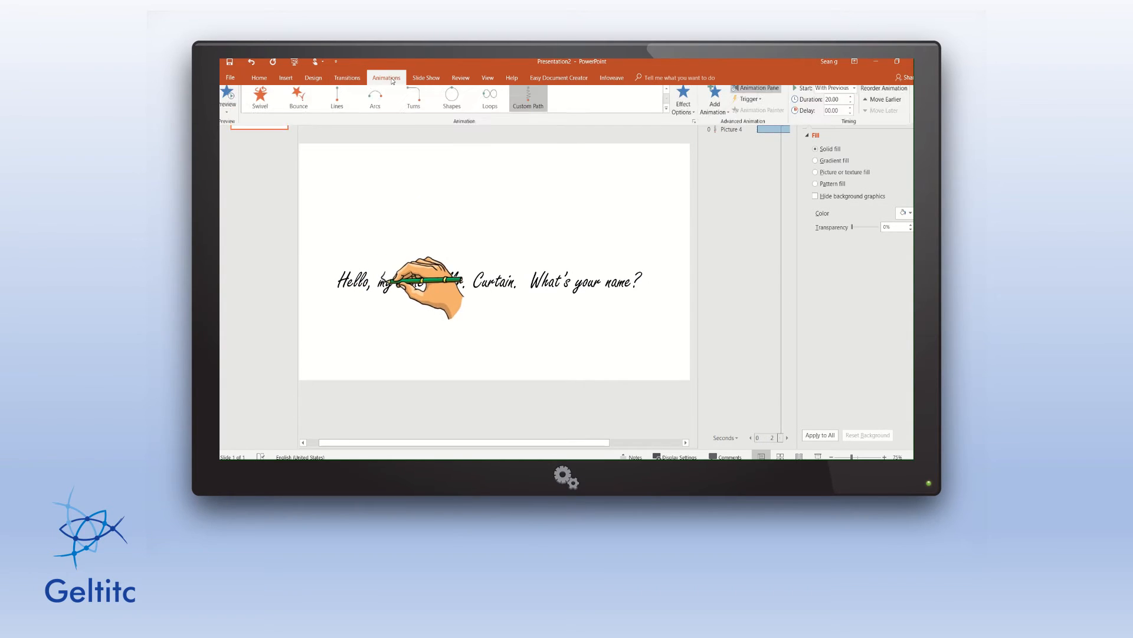
pyautogui.click(230, 99)
pyautogui.click(230, 99)
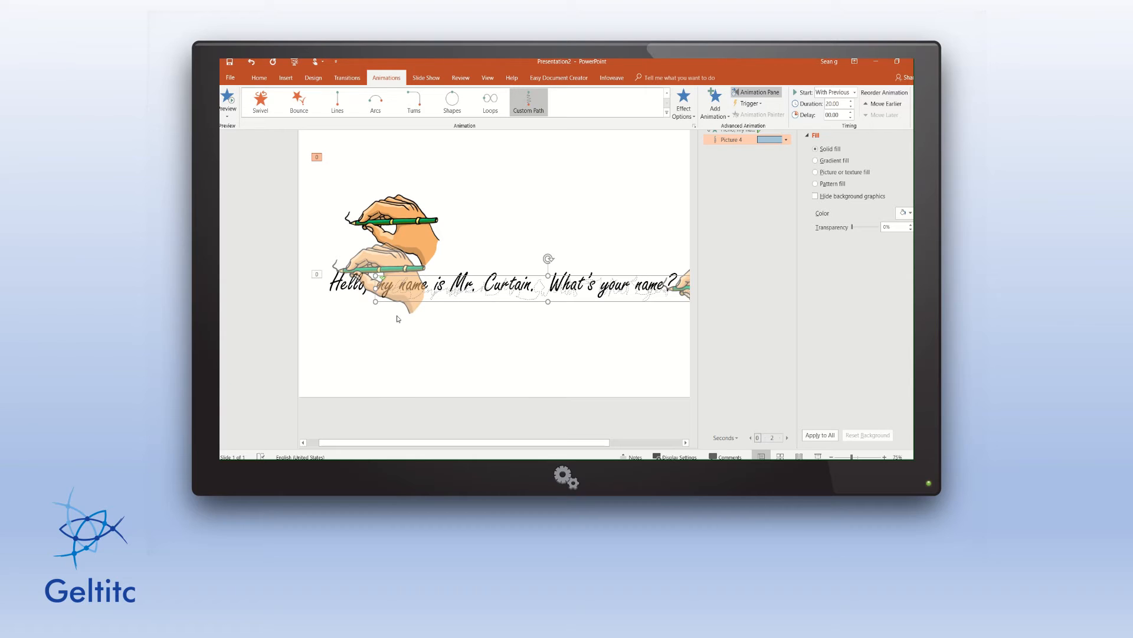
pyautogui.moveTo(509, 60)
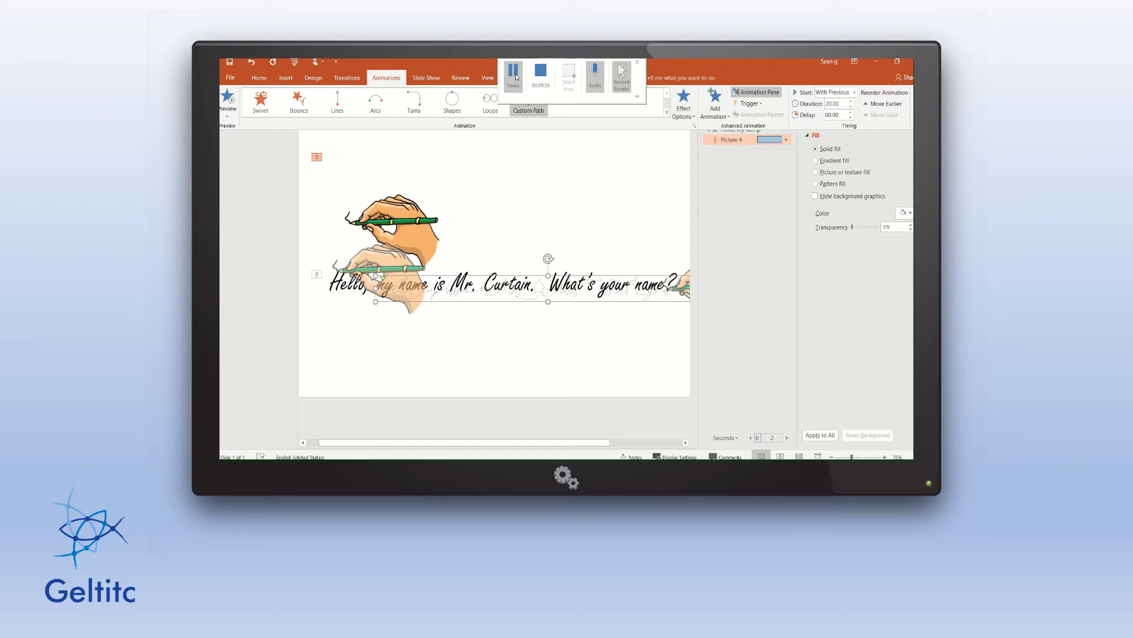
pyautogui.click(517, 76)
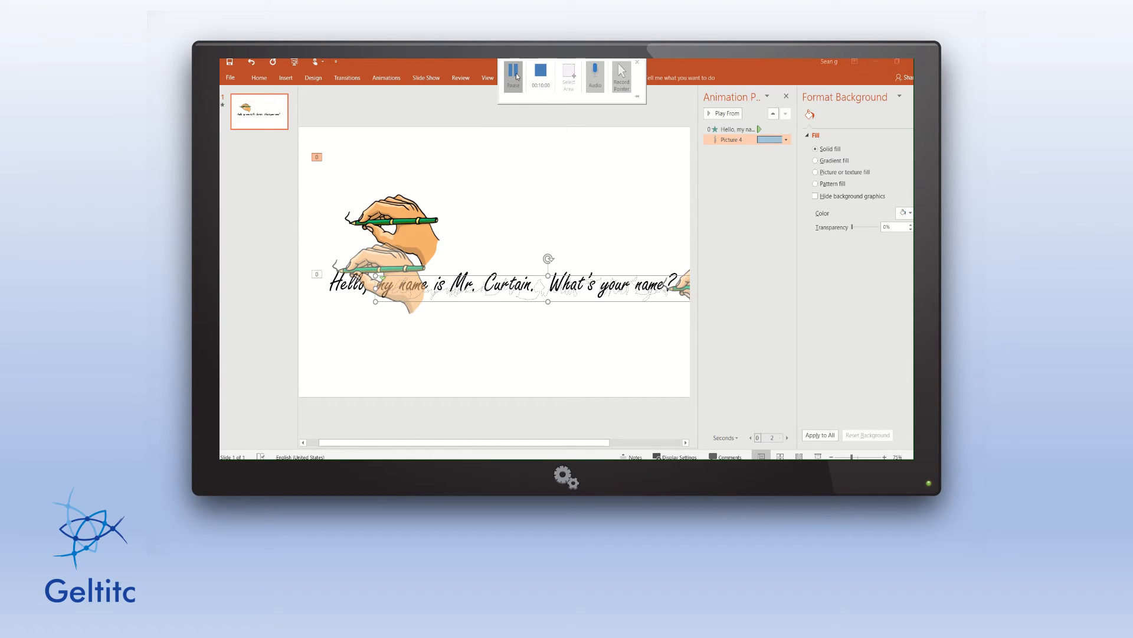